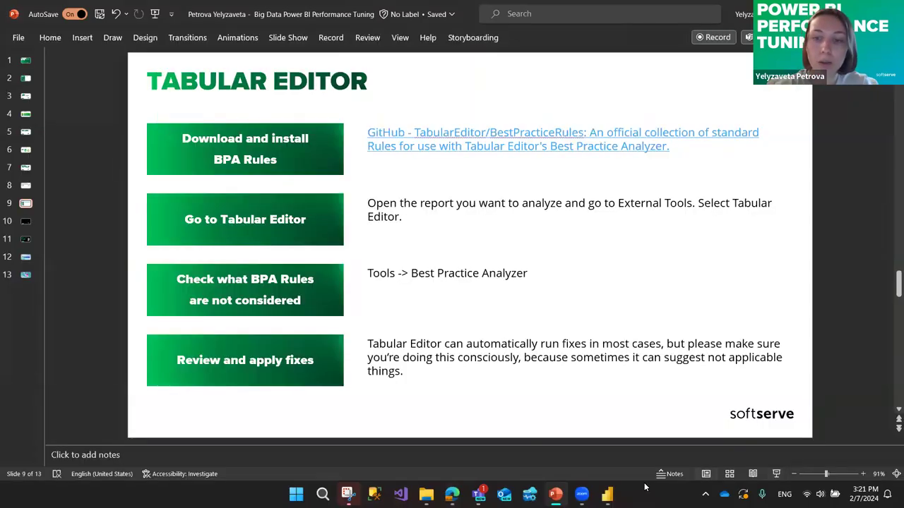
Switch to the Power BI report and show the visual-building settings of the sales and store cards on Sales Overview.
{"action": "left_click", "coordinate": [608, 494]}
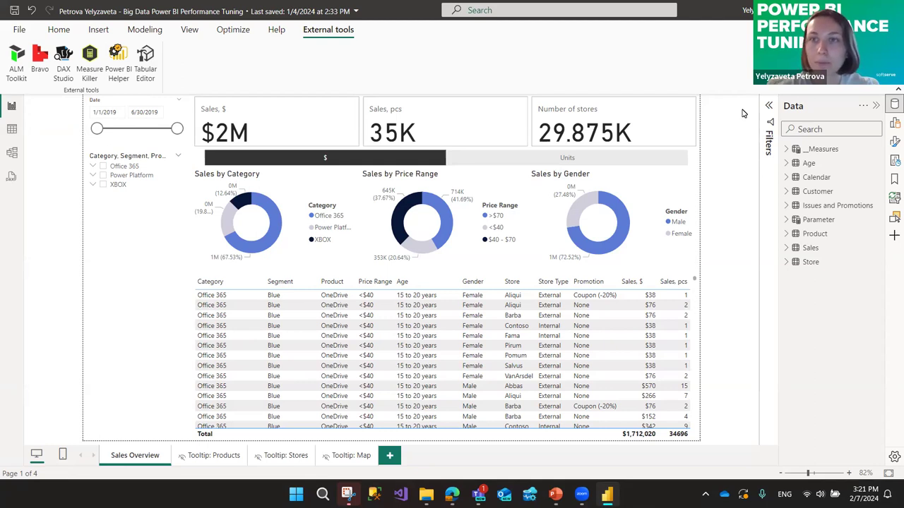
{"action": "left_click", "coordinate": [894, 142]}
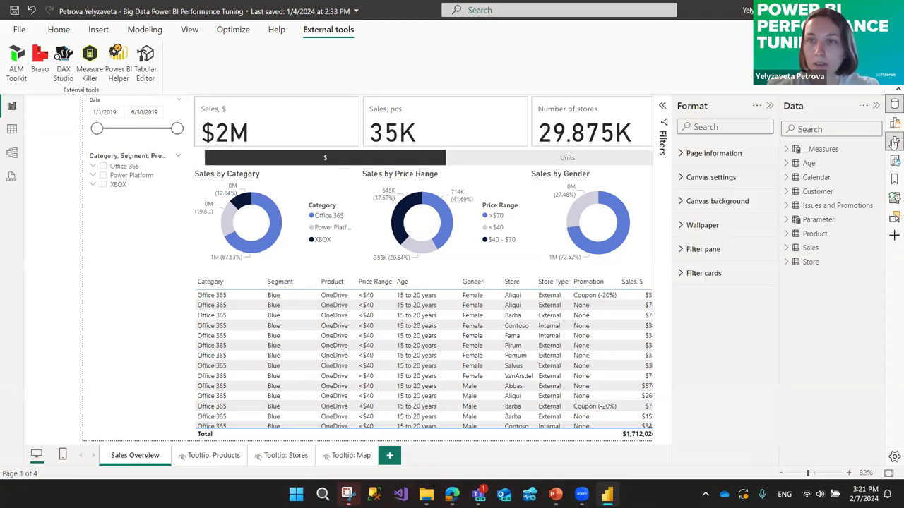
{"action": "left_click", "coordinate": [894, 142]}
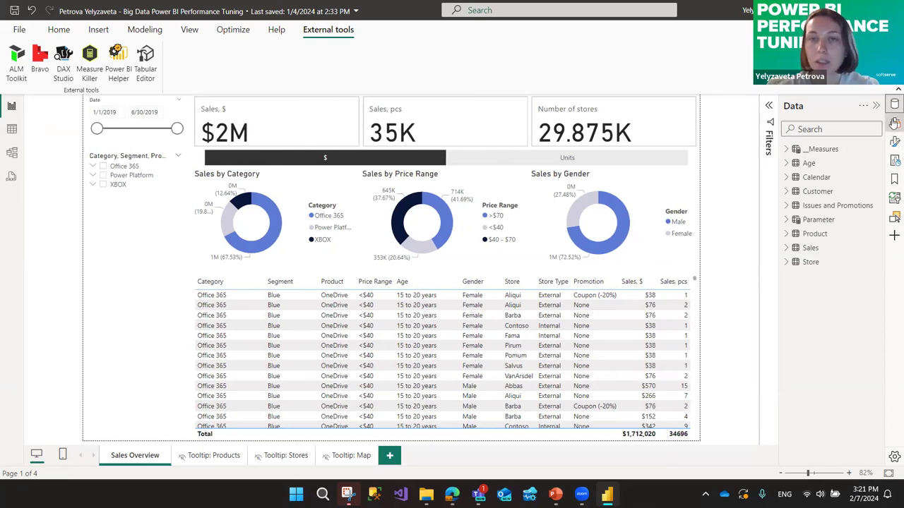
{"action": "left_click", "coordinate": [894, 123]}
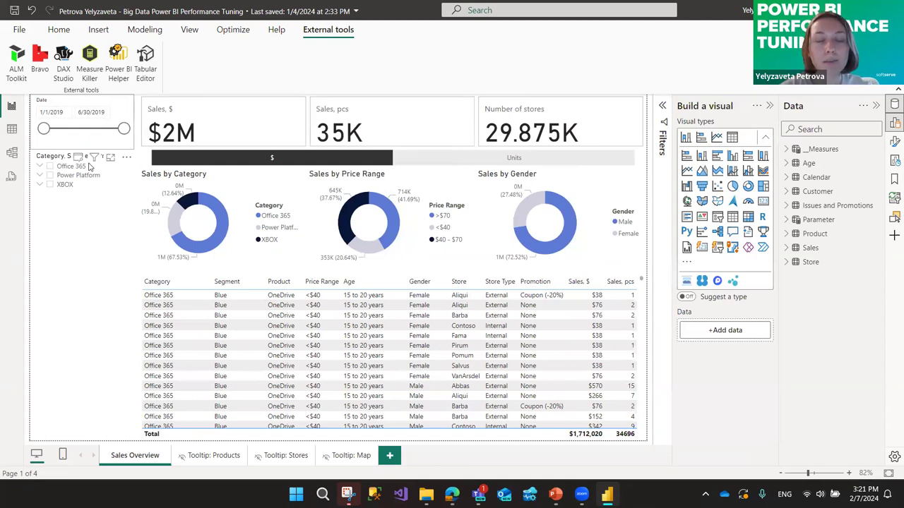
{"action": "left_click", "coordinate": [150, 102]}
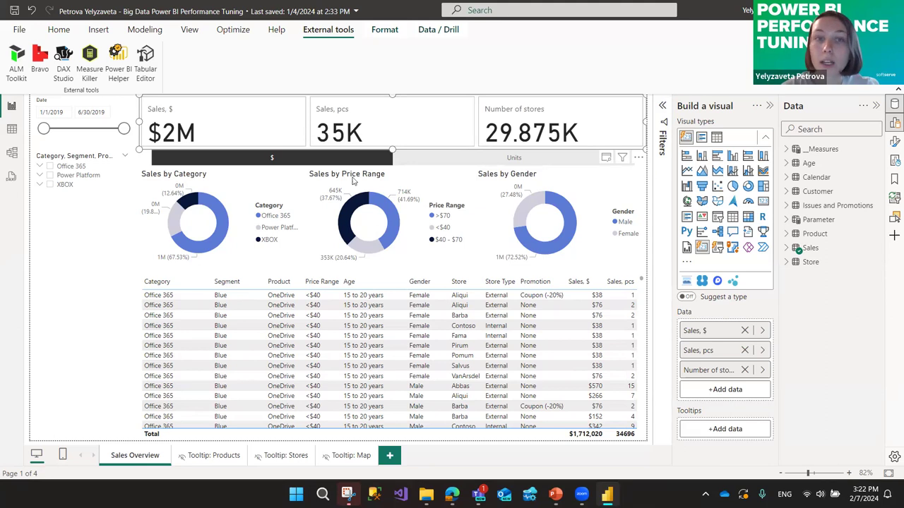
Try the measure slicer above the donut charts by switching it to Units and back to $.
{"action": "left_click", "coordinate": [141, 164]}
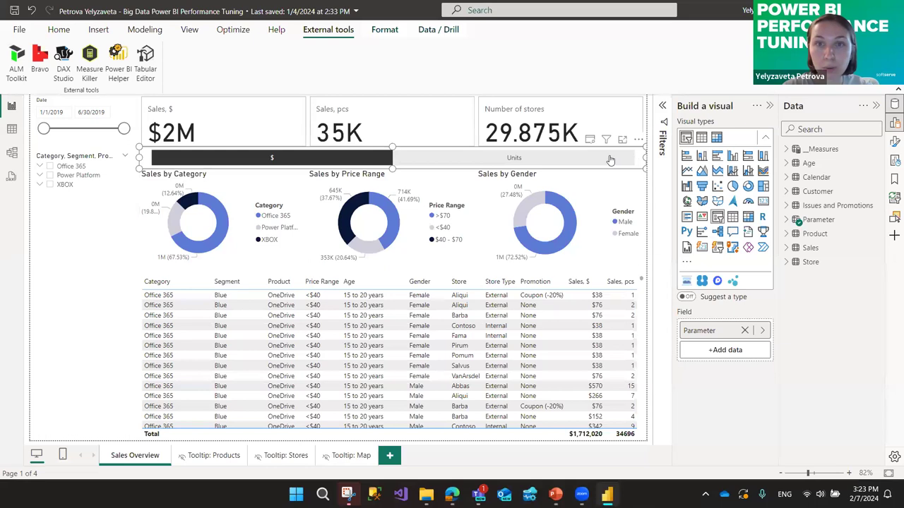
{"action": "left_click", "coordinate": [557, 162]}
{"action": "left_click", "coordinate": [512, 163]}
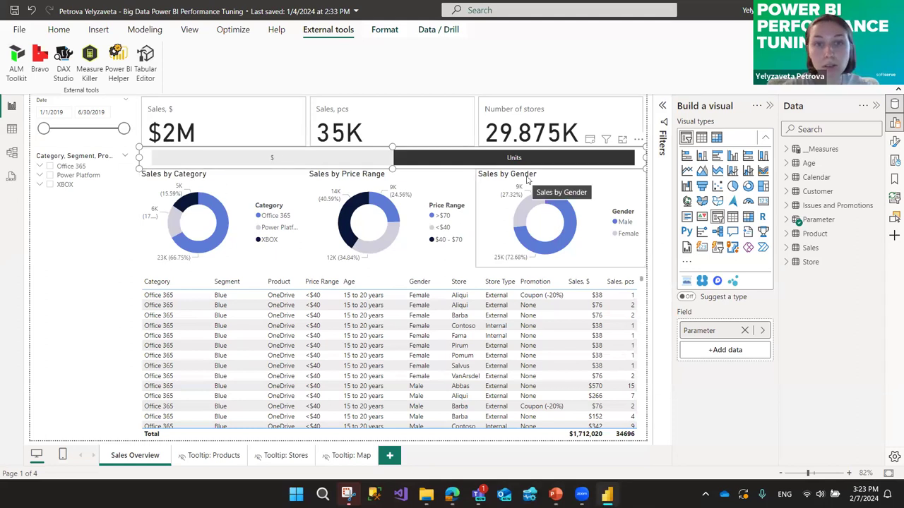
{"action": "left_click", "coordinate": [266, 159]}
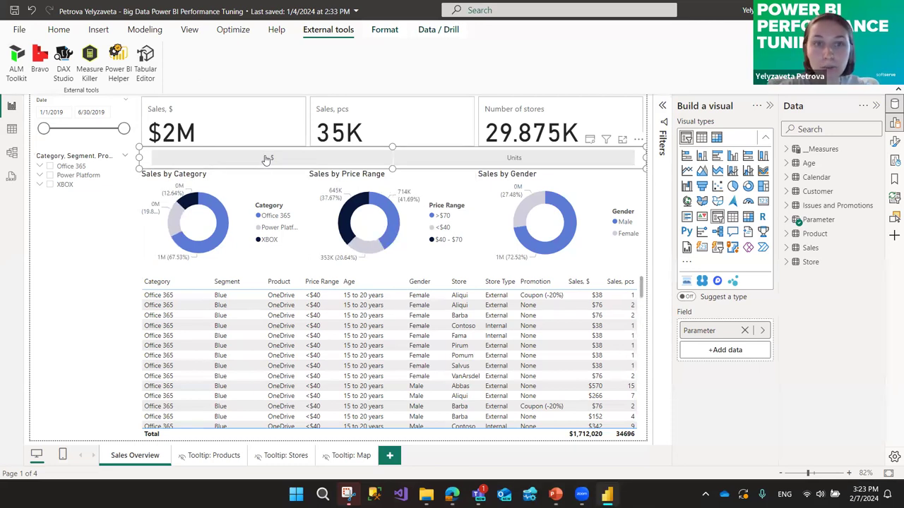
{"action": "left_click", "coordinate": [266, 159]}
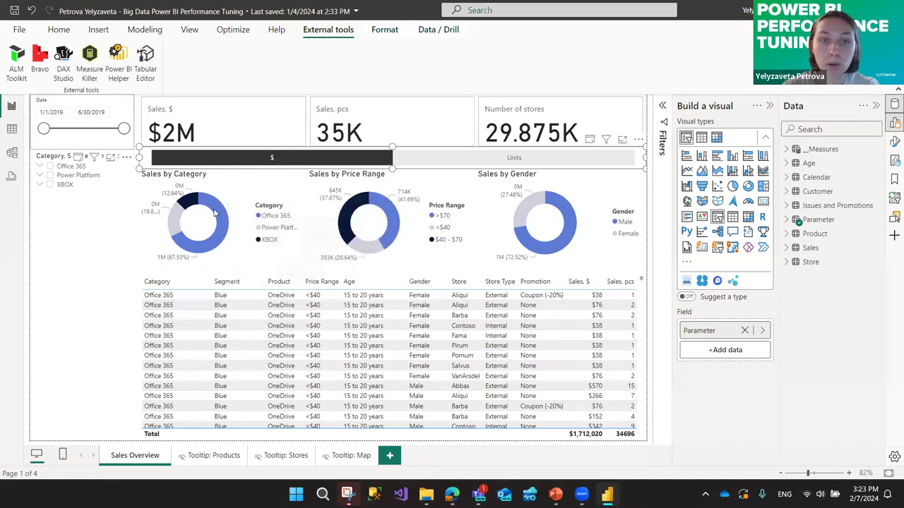
Inspect the report tooltips on the Sales by Category and Sales by Price Range donut charts.
{"action": "mouse_move", "coordinate": [224, 214]}
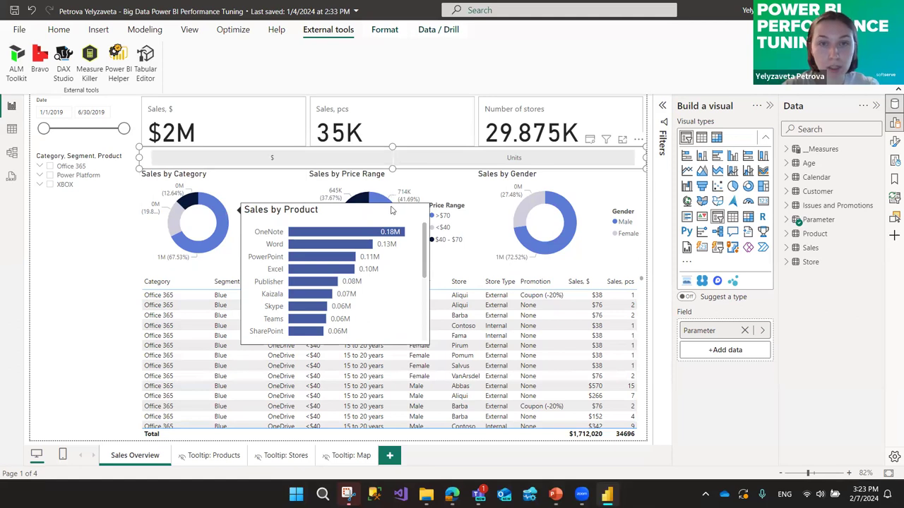
{"action": "mouse_move", "coordinate": [380, 204]}
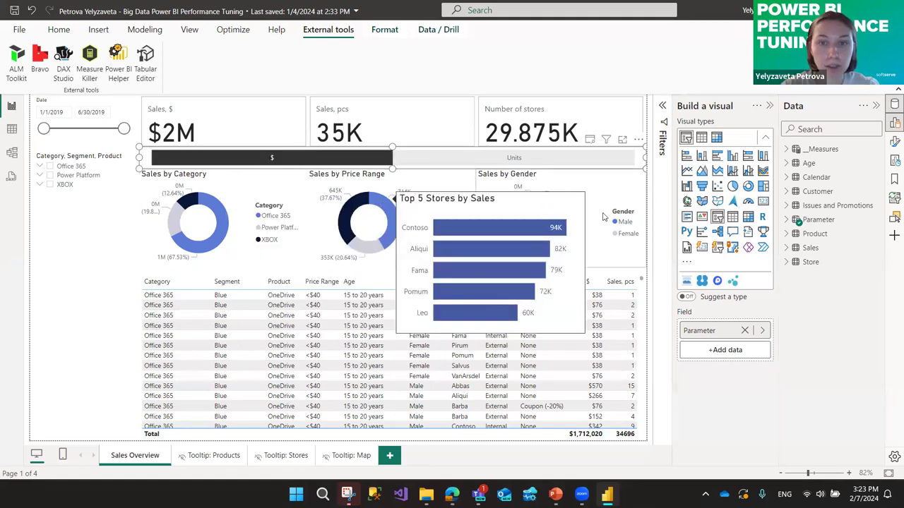
{"action": "mouse_move", "coordinate": [559, 200]}
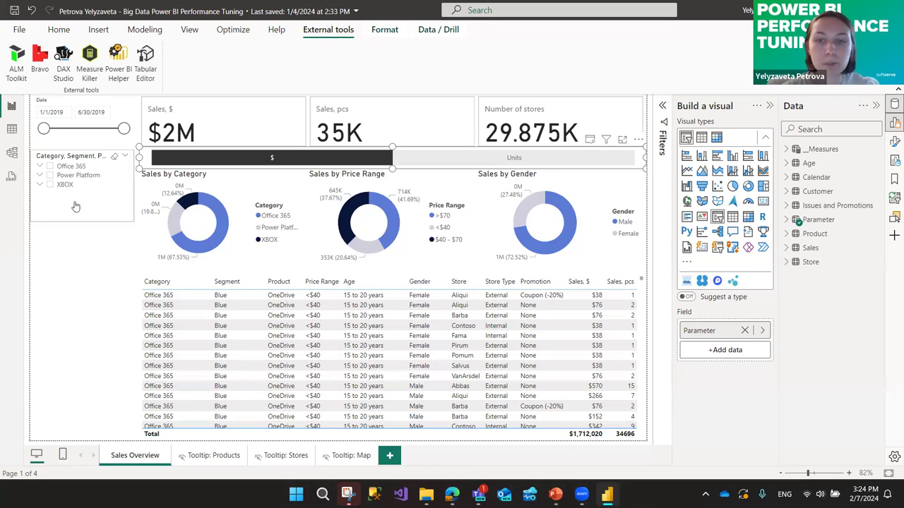
Examine the rows of the detailed sales table and the filters applied to that visual.
{"action": "scroll", "coordinate": [640, 285], "scroll_direction": "down", "scroll_amount": 5}
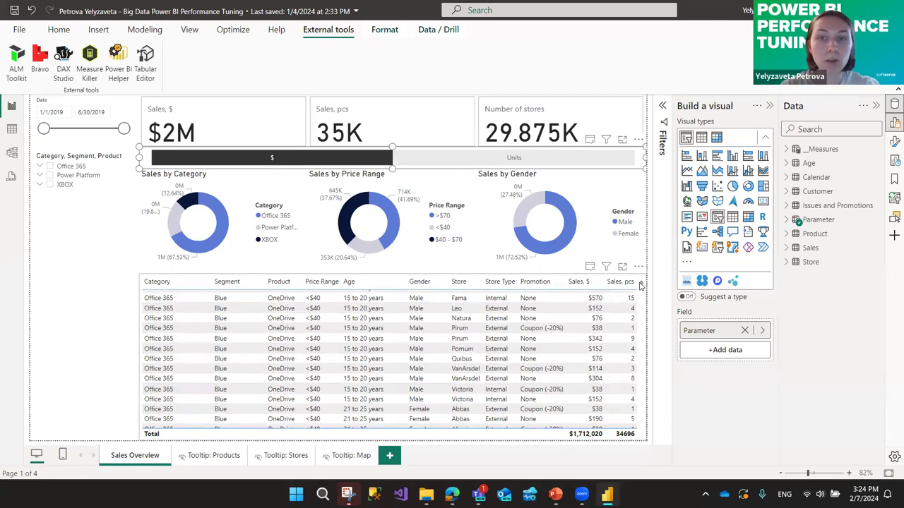
{"action": "left_click", "coordinate": [640, 285]}
{"action": "scroll", "coordinate": [480, 381], "scroll_direction": "up", "scroll_amount": 4}
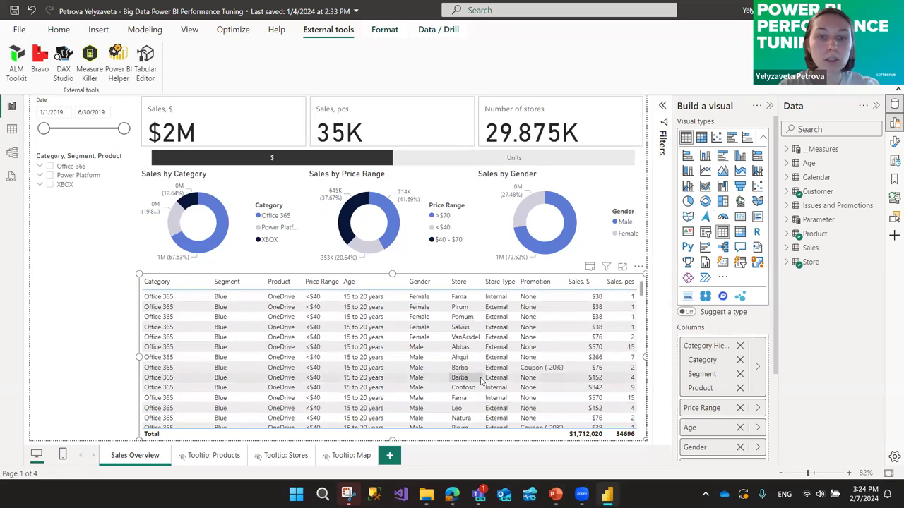
{"action": "scroll", "coordinate": [566, 360], "scroll_direction": "down", "scroll_amount": 5}
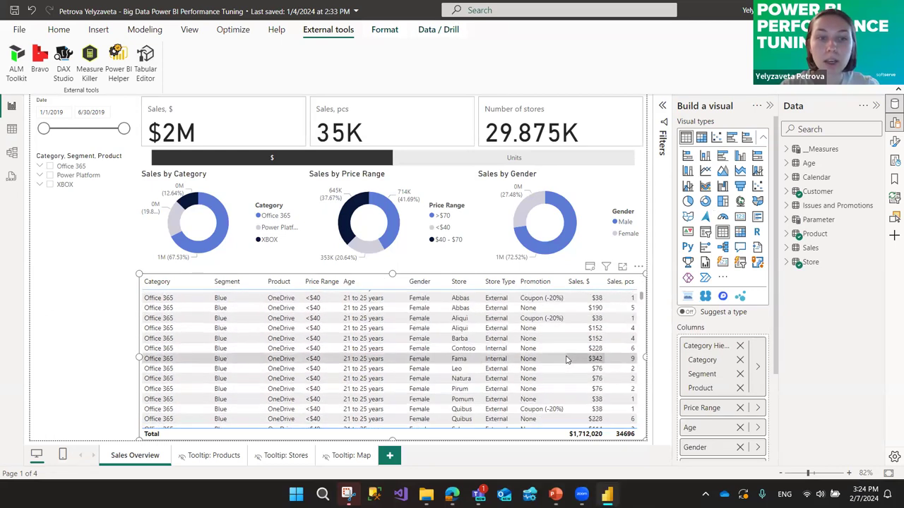
{"action": "scroll", "coordinate": [566, 360], "scroll_direction": "down", "scroll_amount": 5}
{"action": "left_click", "coordinate": [665, 115]}
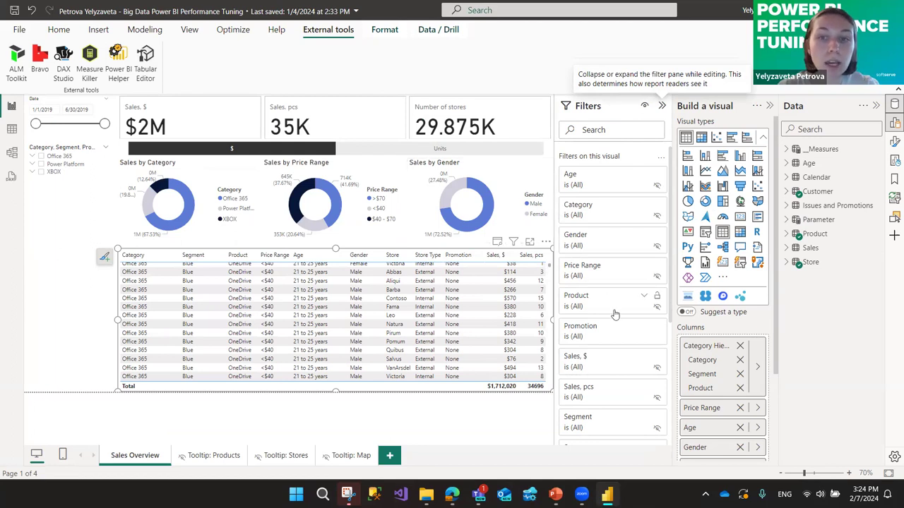
{"action": "left_click", "coordinate": [662, 106]}
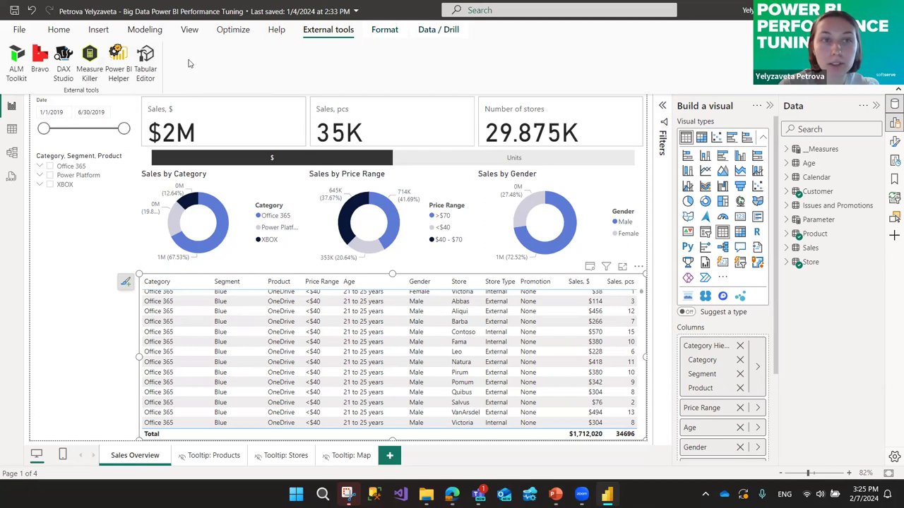
Launch Tabular Editor on the report's model, accept the warning, and open the Best Practice Analyzer full screen.
{"action": "left_click", "coordinate": [150, 64]}
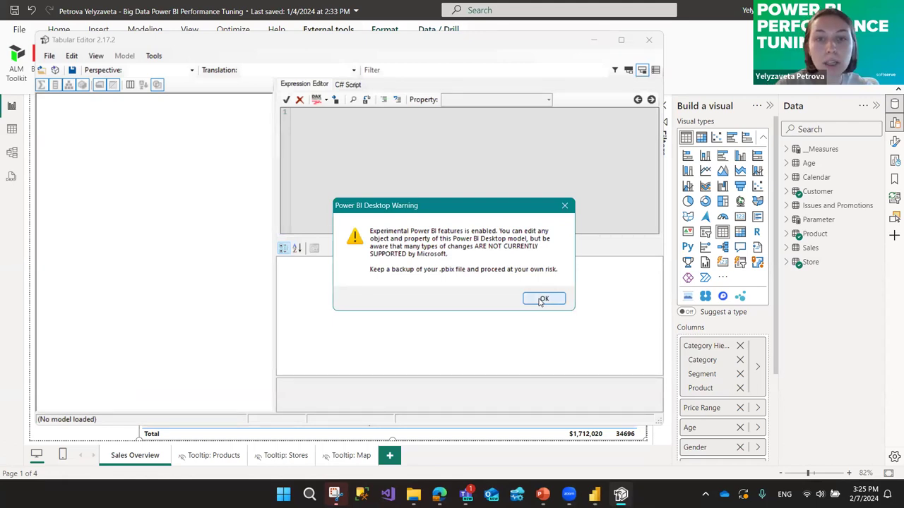
{"action": "left_click", "coordinate": [542, 300]}
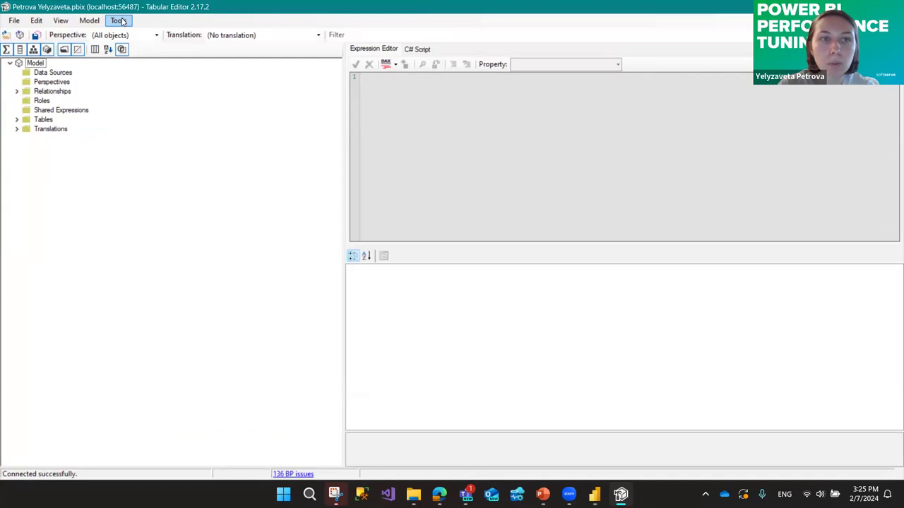
{"action": "left_click", "coordinate": [118, 21]}
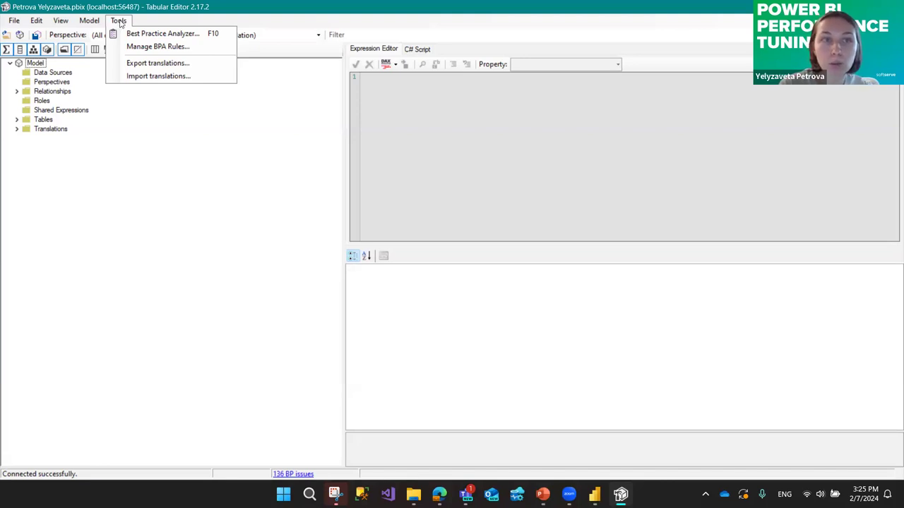
{"action": "left_click", "coordinate": [149, 36]}
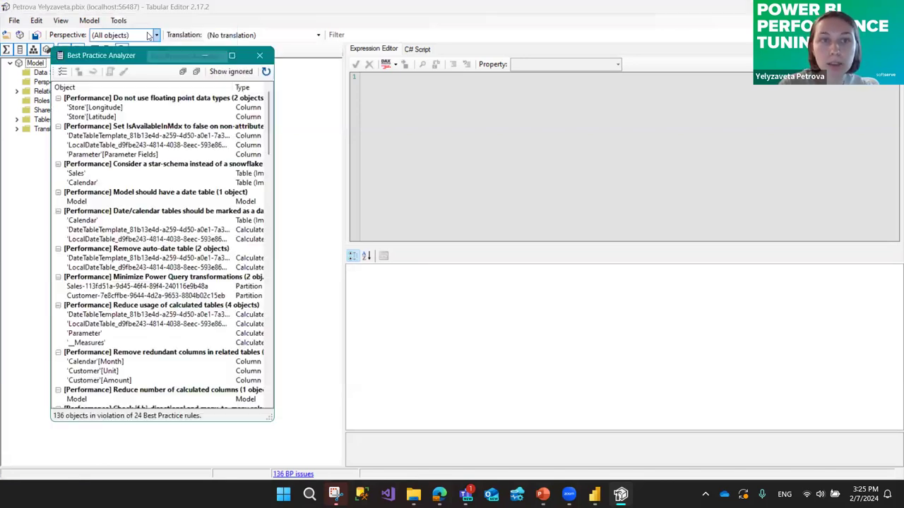
{"action": "left_click", "coordinate": [231, 55]}
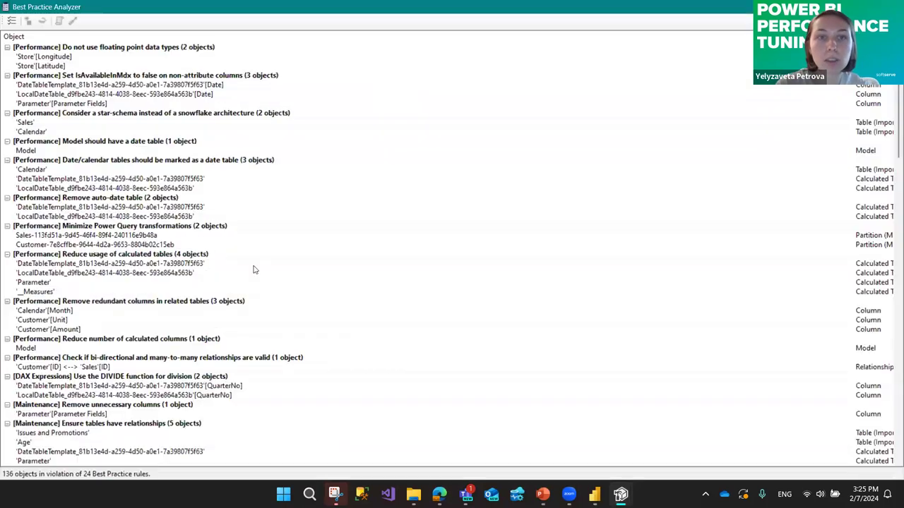
Review the list of best practice rules and the model objects that violate them.
{"action": "scroll", "coordinate": [210, 240], "scroll_direction": "down", "scroll_amount": 20}
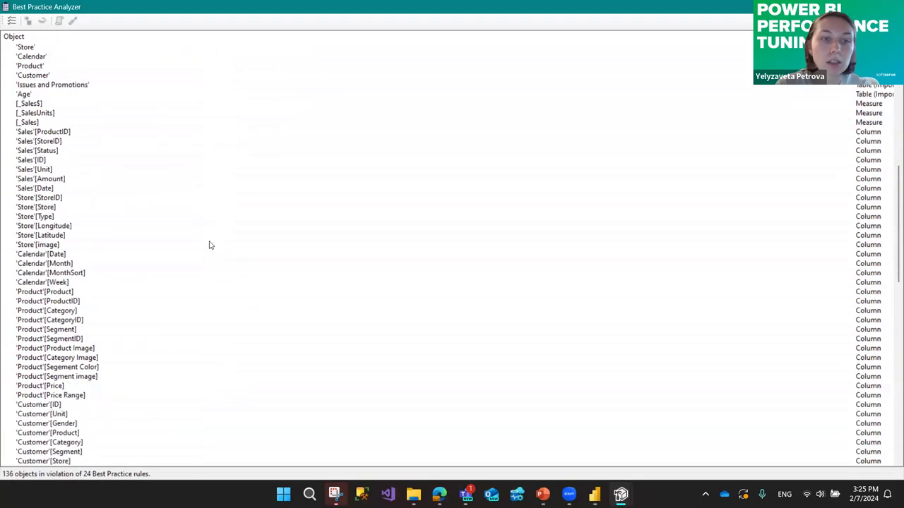
{"action": "scroll", "coordinate": [209, 245], "scroll_direction": "up", "scroll_amount": 20}
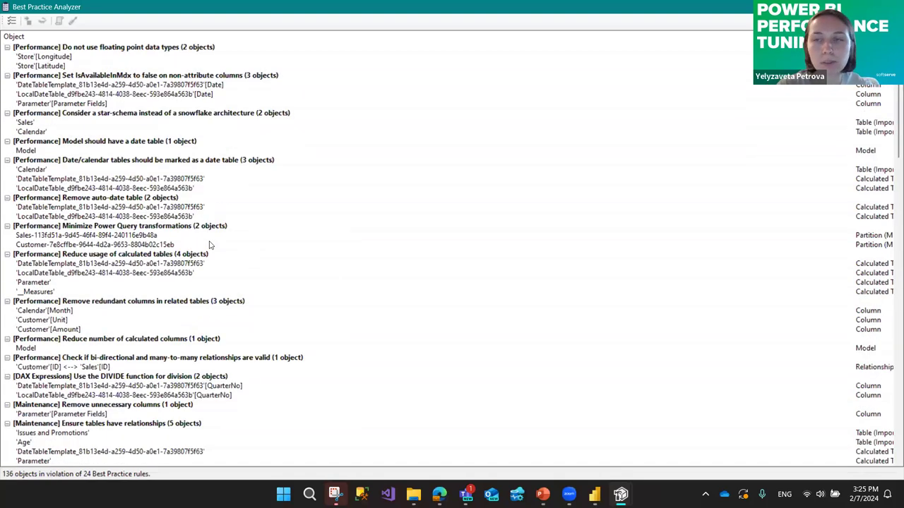
{"action": "mouse_move", "coordinate": [209, 244]}
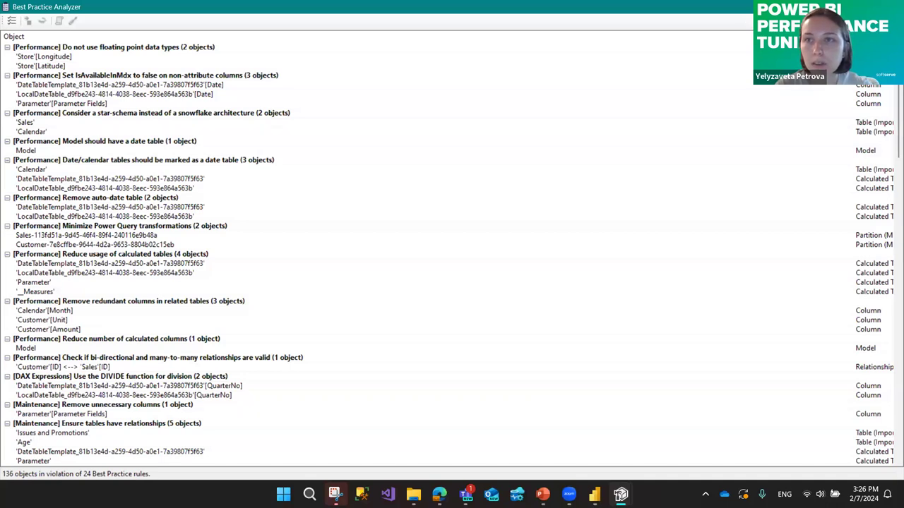
Narrow the Object column to bring the object types into view and apply the fix for "Do not use floating point data types".
{"action": "left_click_drag", "start_coordinate": [853, 37], "coordinate": [532, 54]}
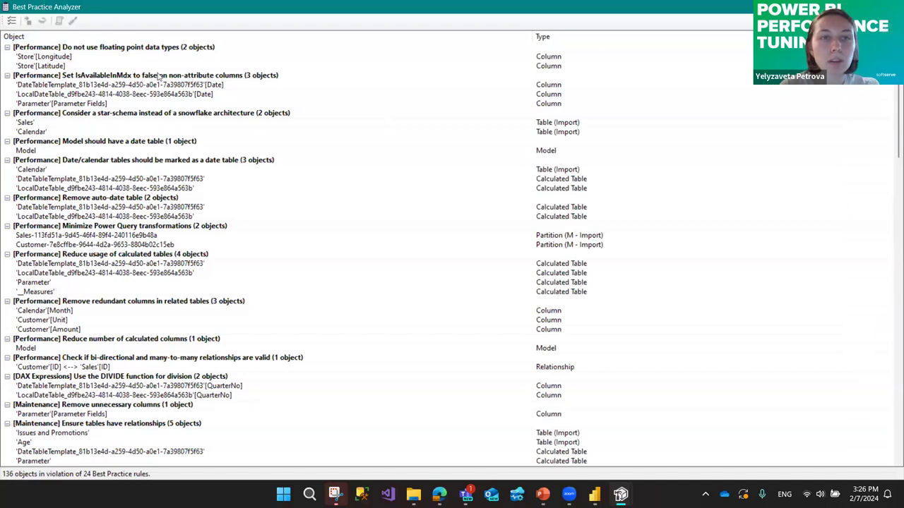
{"action": "right_click", "coordinate": [115, 50]}
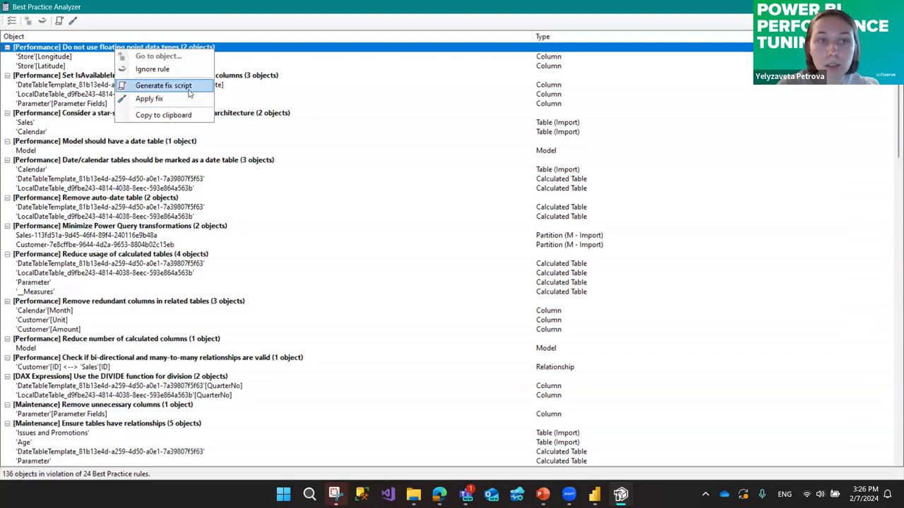
{"action": "left_click", "coordinate": [161, 100]}
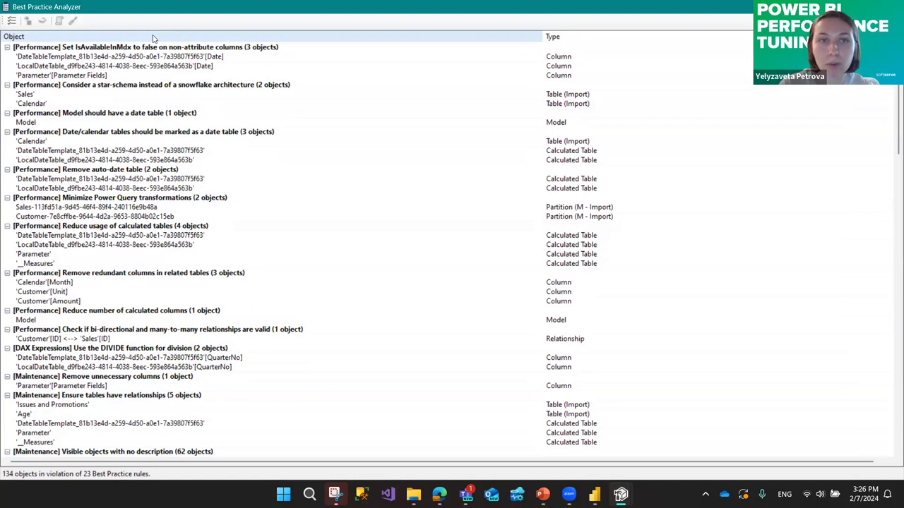
Examine the fix options for the "Set IsAvailableInMdx to false on non-attribute columns" rule and its DateTableTemplate Date column.
{"action": "left_click", "coordinate": [101, 49]}
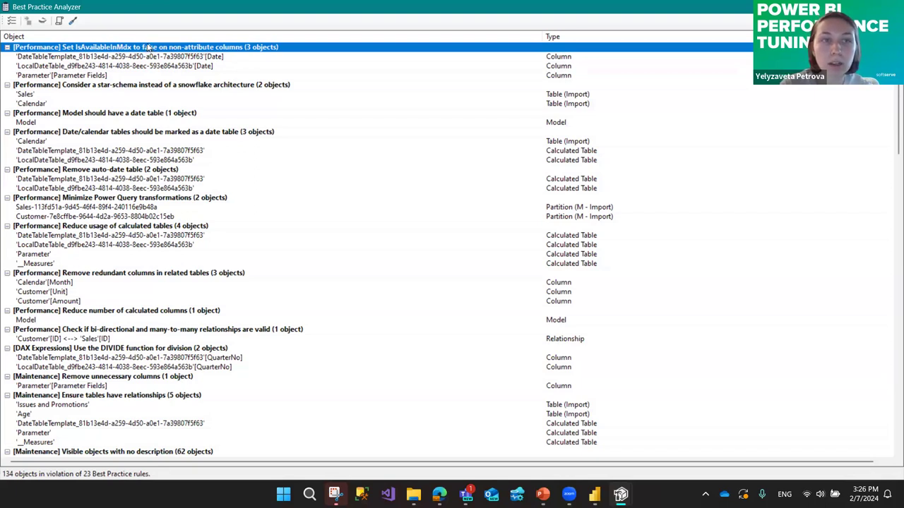
{"action": "mouse_move", "coordinate": [144, 62]}
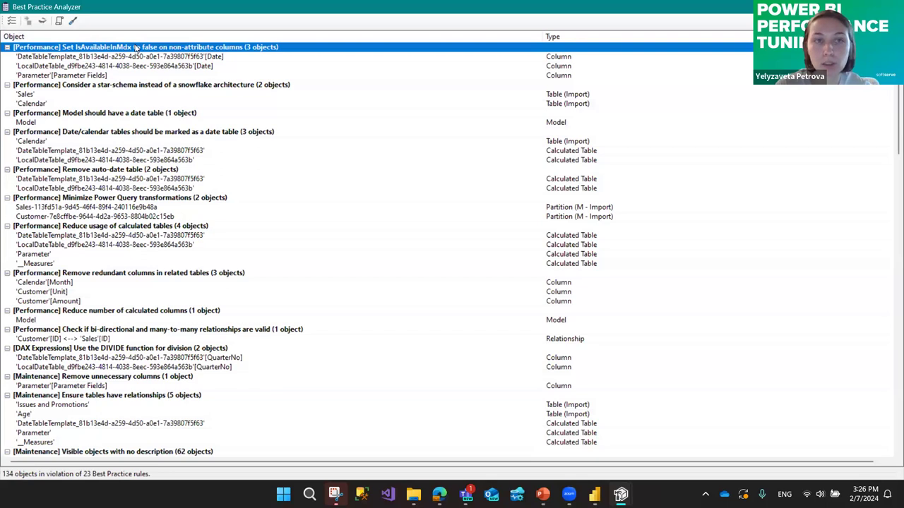
{"action": "right_click", "coordinate": [136, 47]}
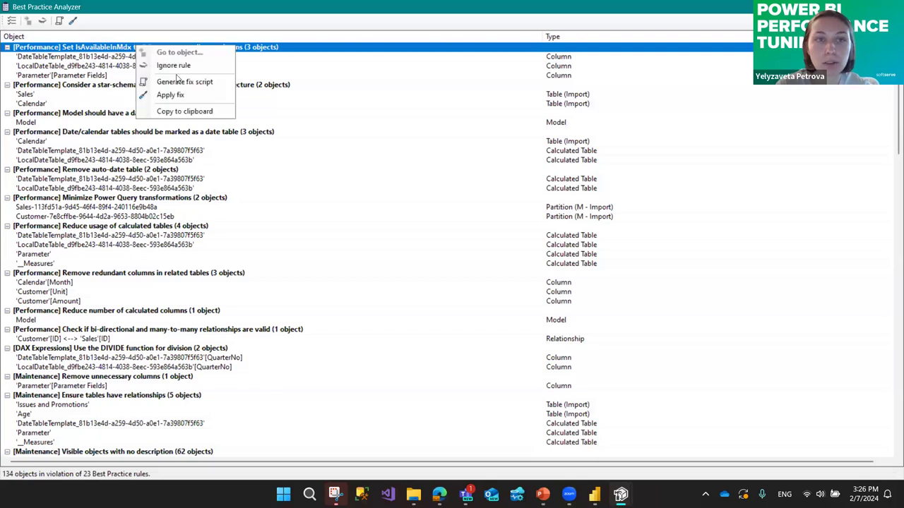
{"action": "left_click", "coordinate": [103, 46]}
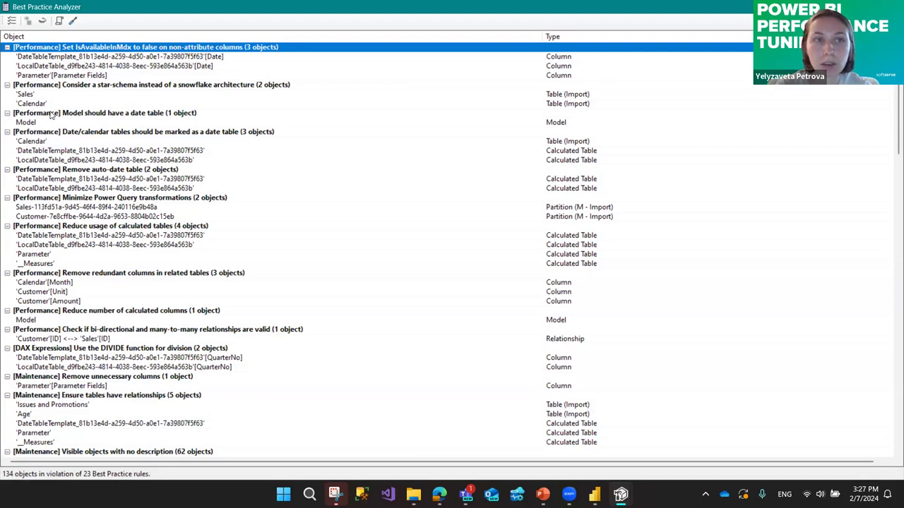
{"action": "left_click", "coordinate": [73, 59]}
{"action": "right_click", "coordinate": [72, 59]}
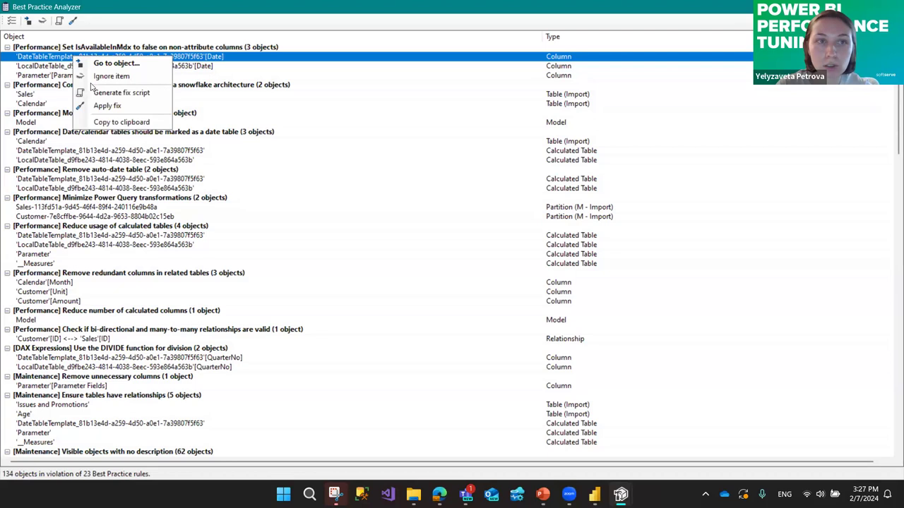
{"action": "left_click", "coordinate": [44, 60]}
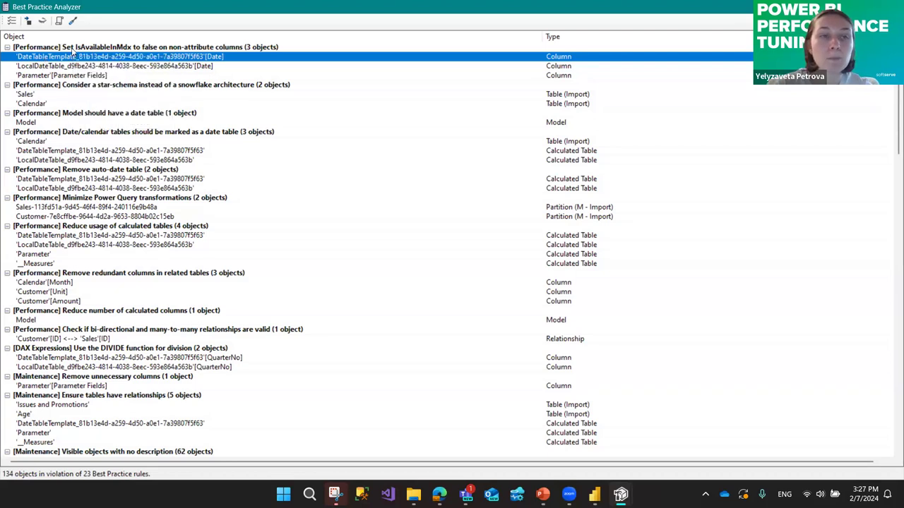
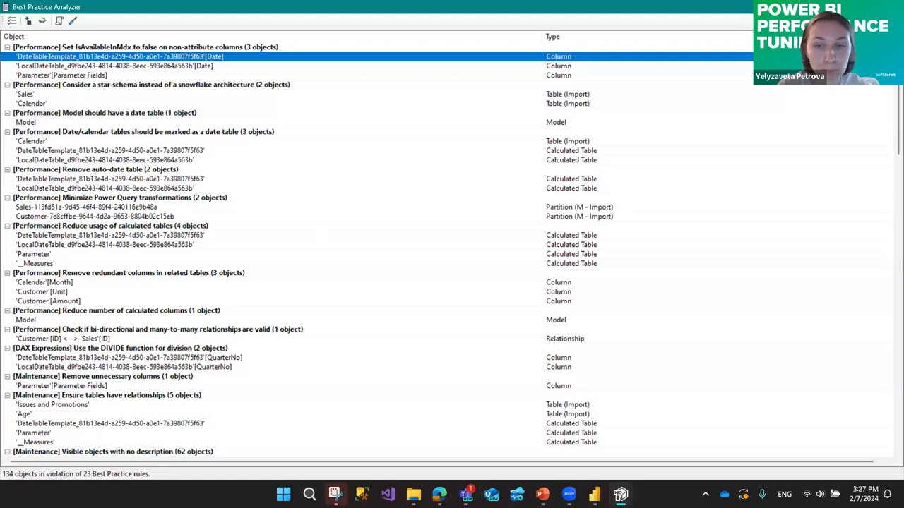
Switch to Power BI Desktop and examine the model diagram and the Calendar table's data.
{"action": "left_click", "coordinate": [594, 494]}
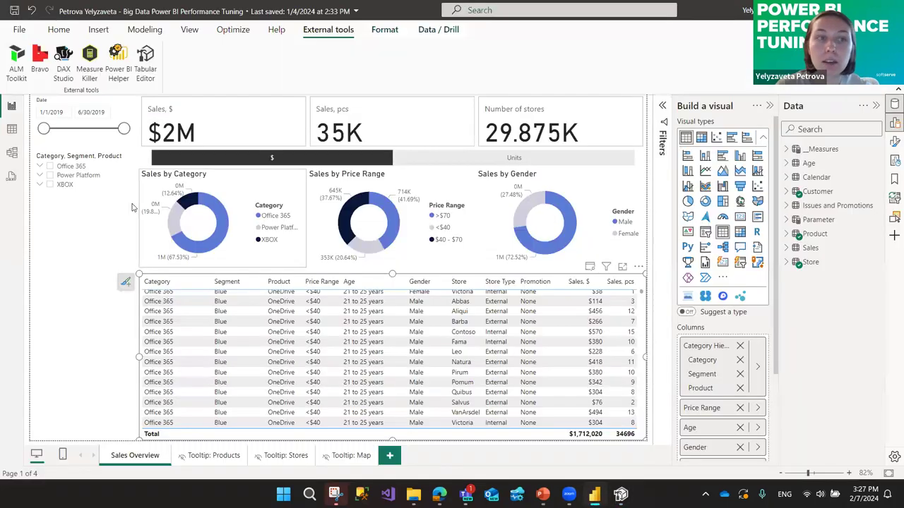
{"action": "left_click", "coordinate": [12, 131]}
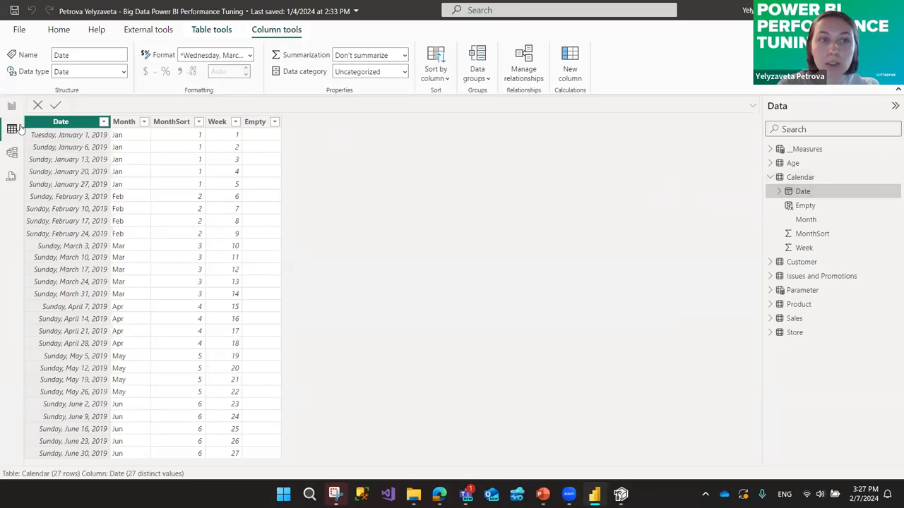
{"action": "left_click", "coordinate": [12, 154]}
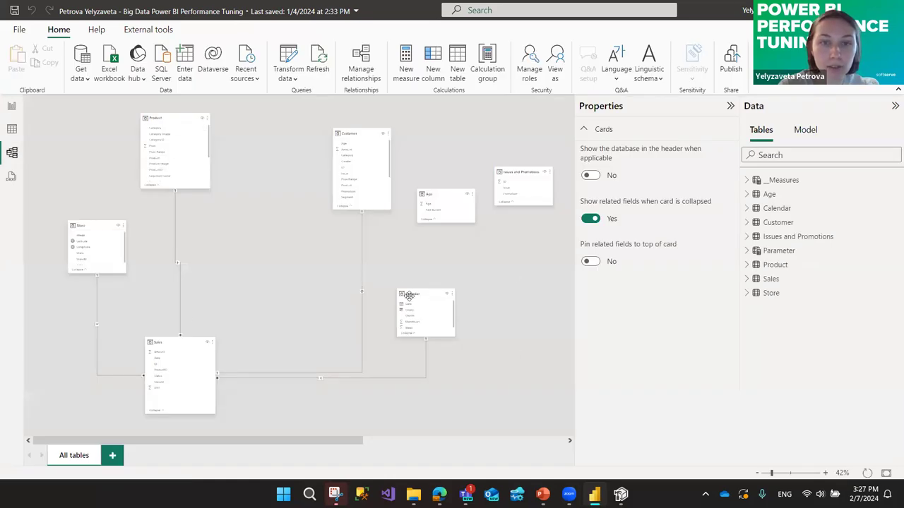
{"action": "left_click", "coordinate": [14, 112]}
{"action": "left_click", "coordinate": [14, 130]}
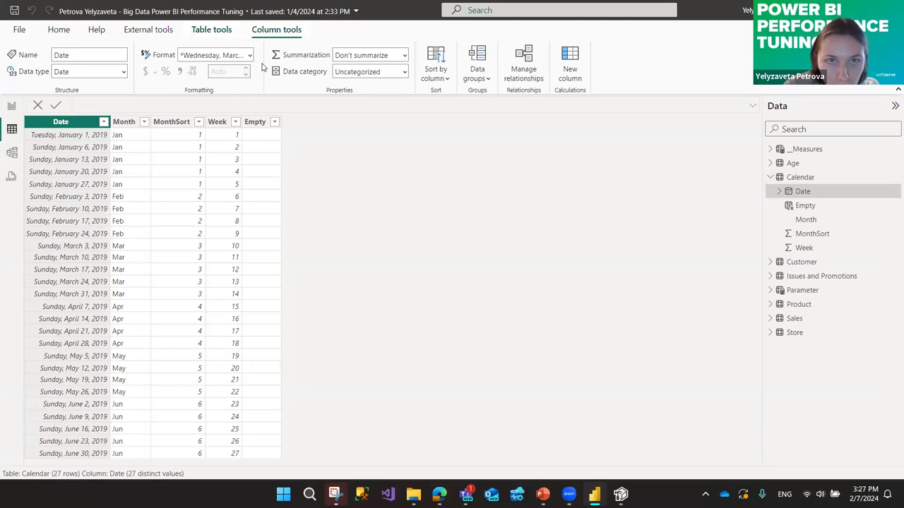
Try to mark the Calendar table as a date table with Date as its date column.
{"action": "left_click", "coordinate": [212, 29]}
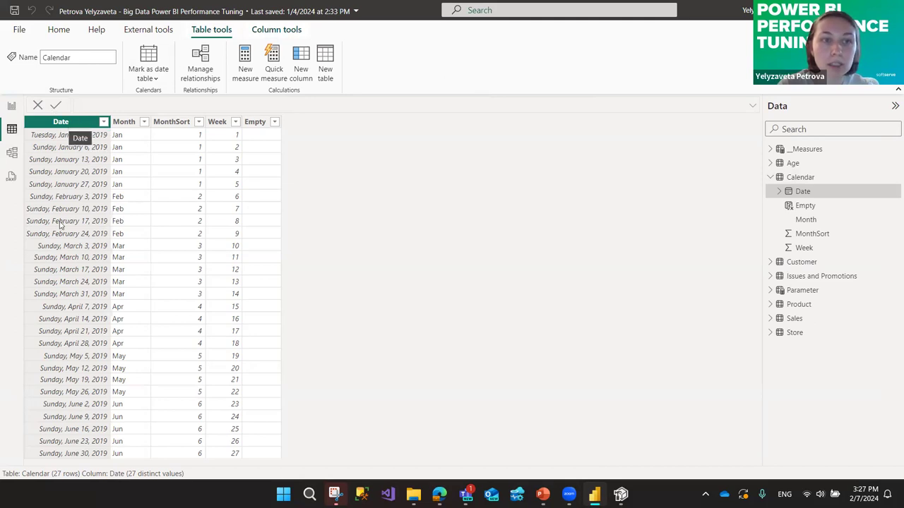
{"action": "left_click", "coordinate": [142, 80]}
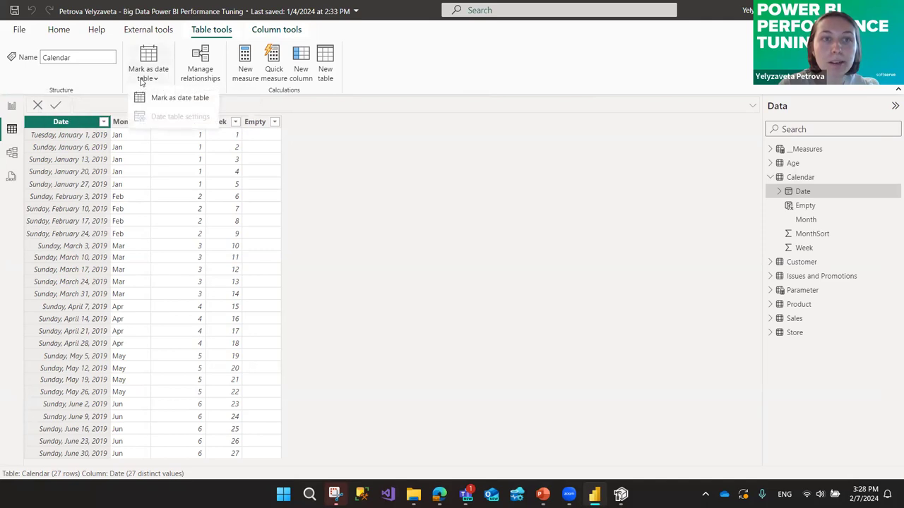
{"action": "left_click", "coordinate": [179, 98]}
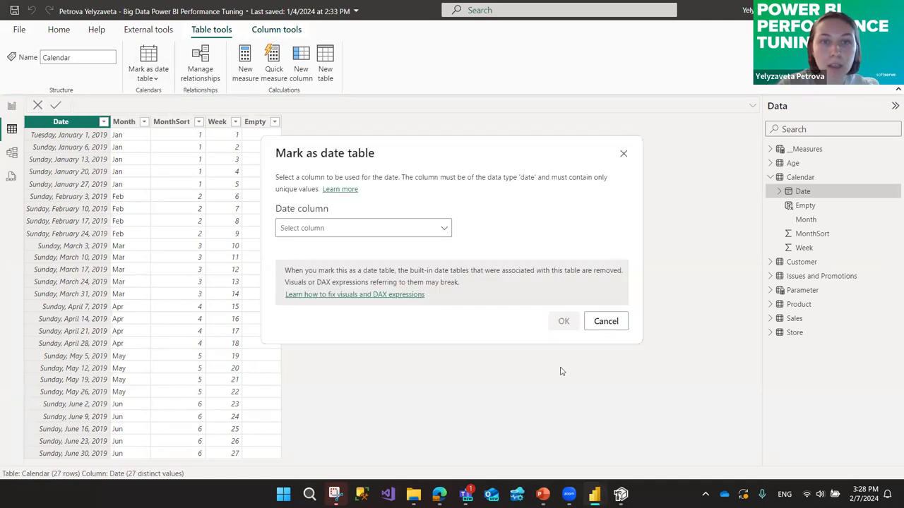
{"action": "left_click", "coordinate": [392, 228]}
{"action": "left_click", "coordinate": [315, 264]}
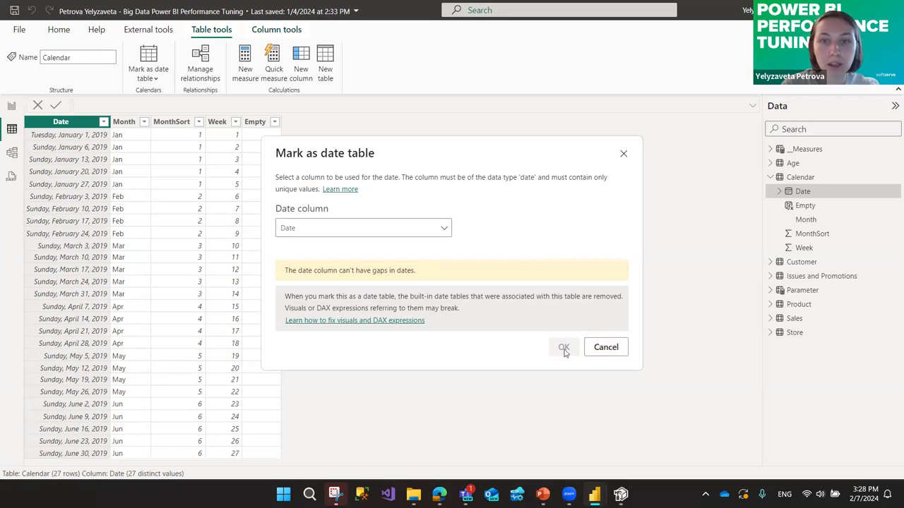
{"action": "left_click", "coordinate": [605, 346]}
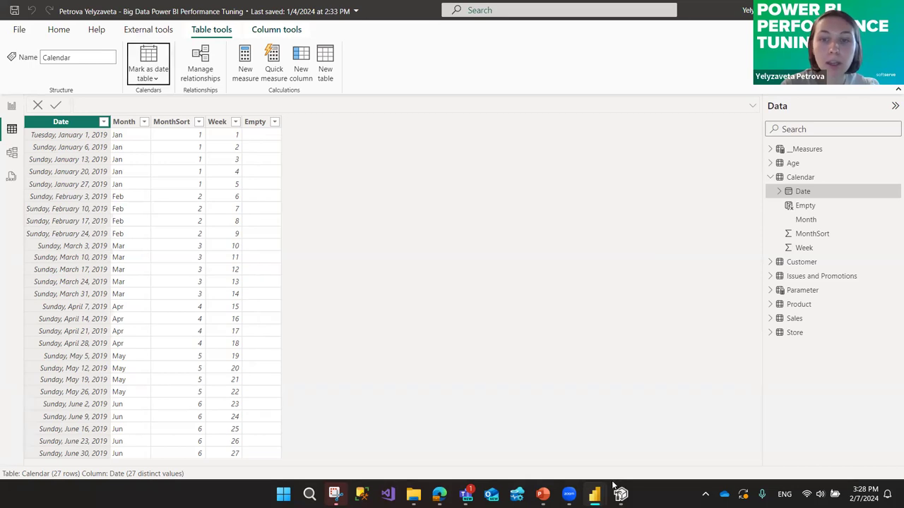
Switch to Tabular Editor's main window and inspect the expressions of the LocalDateTable and DateTableTemplate calculated tables.
{"action": "mouse_move", "coordinate": [621, 494]}
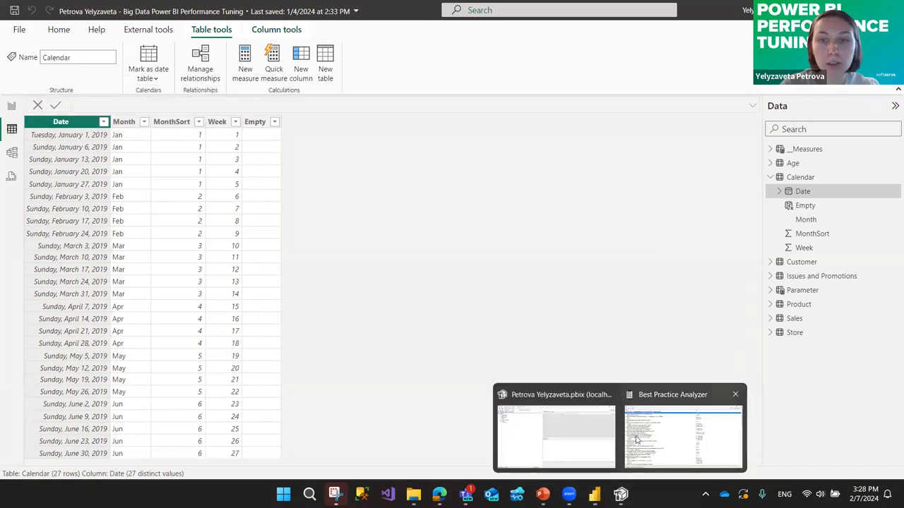
{"action": "left_click", "coordinate": [682, 432]}
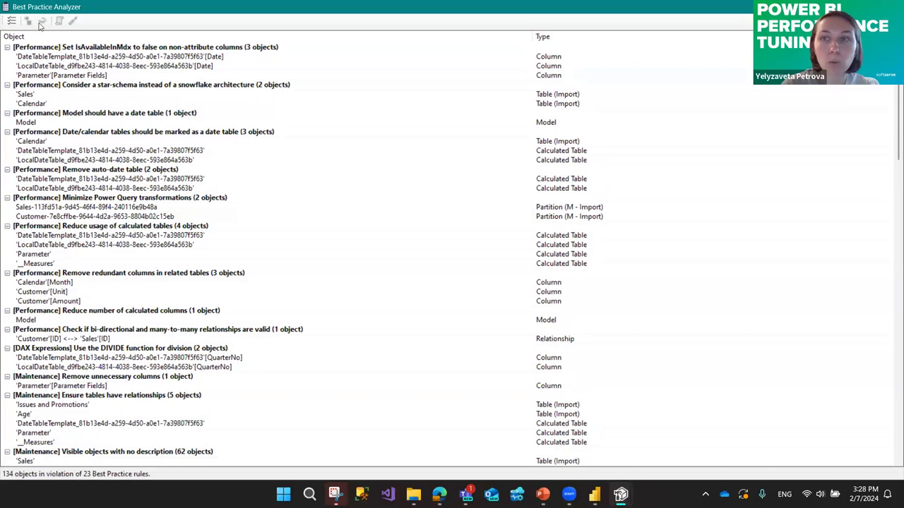
{"action": "mouse_move", "coordinate": [620, 494]}
{"action": "left_click", "coordinate": [558, 424]}
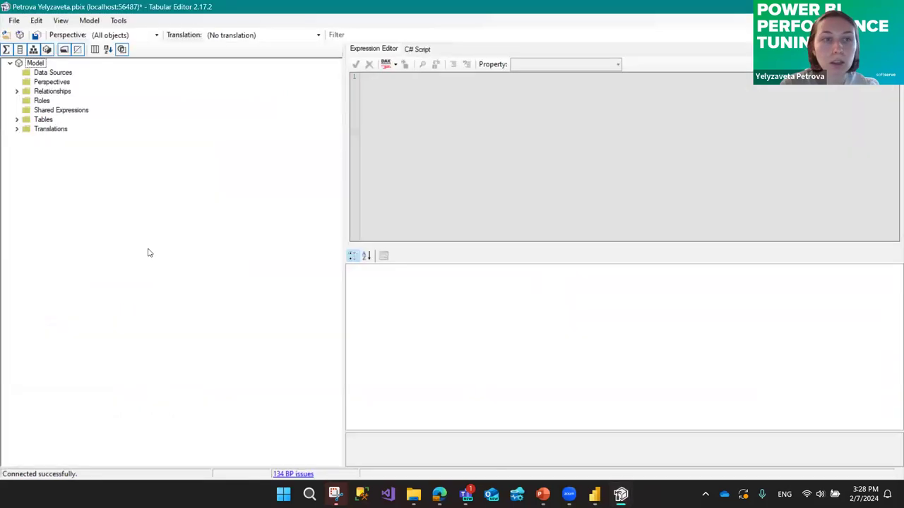
{"action": "left_click", "coordinate": [19, 122]}
{"action": "left_click", "coordinate": [86, 130]}
{"action": "left_click", "coordinate": [123, 168]}
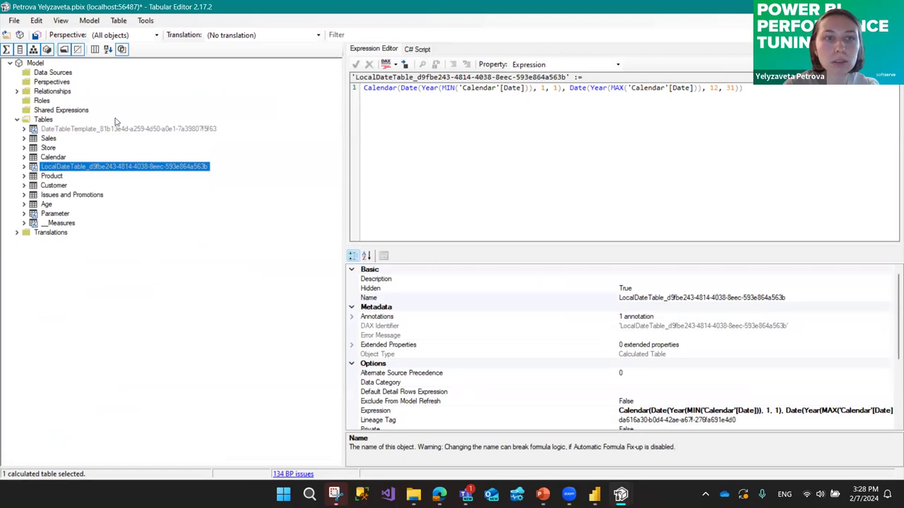
{"action": "left_click", "coordinate": [93, 131]}
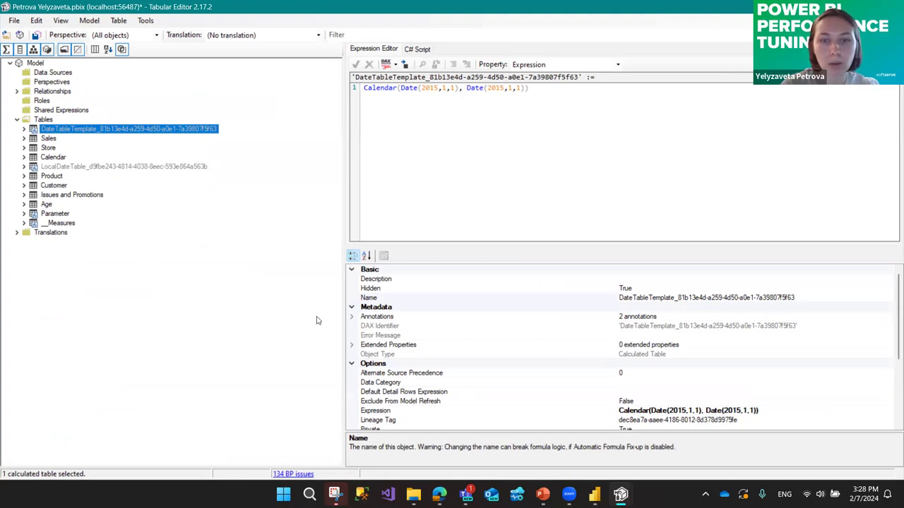
Return to the Best Practice Analyzer, review the performance and maintenance rules, and collapse the "Visible objects with no description" group.
{"action": "mouse_move", "coordinate": [620, 494]}
{"action": "left_click", "coordinate": [662, 441]}
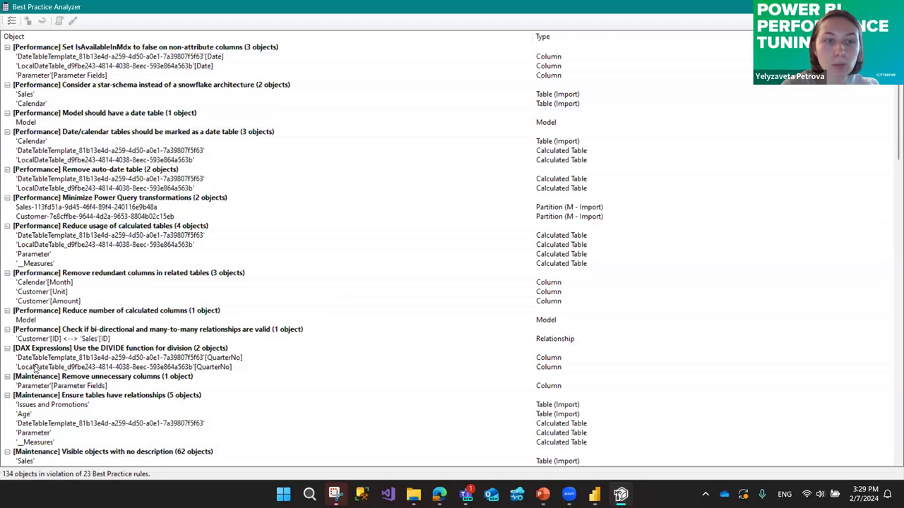
{"action": "mouse_move", "coordinate": [891, 128]}
{"action": "left_mouse_down"}
{"action": "mouse_move", "coordinate": [890, 452]}
{"action": "mouse_move", "coordinate": [892, 106]}
{"action": "mouse_move", "coordinate": [891, 296]}
{"action": "mouse_move", "coordinate": [892, 125]}
{"action": "left_mouse_up"}
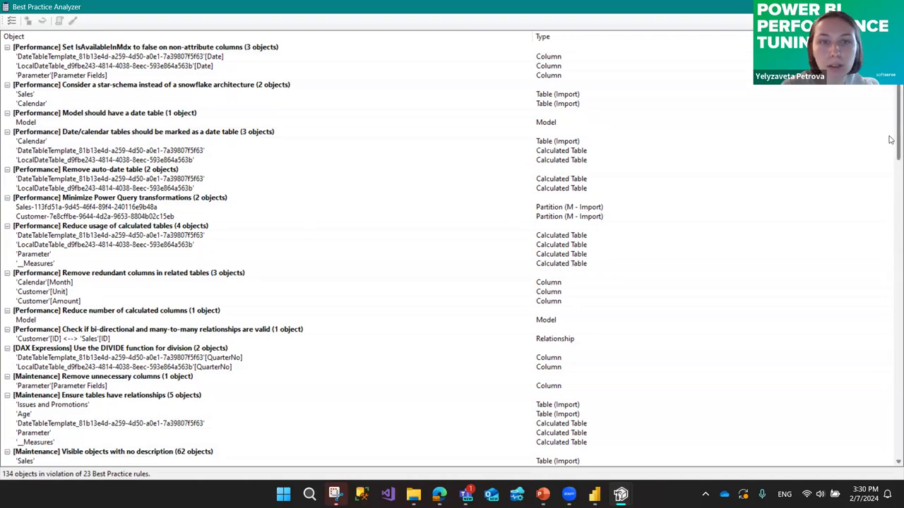
{"action": "scroll", "coordinate": [892, 149], "scroll_direction": "down", "scroll_amount": 4}
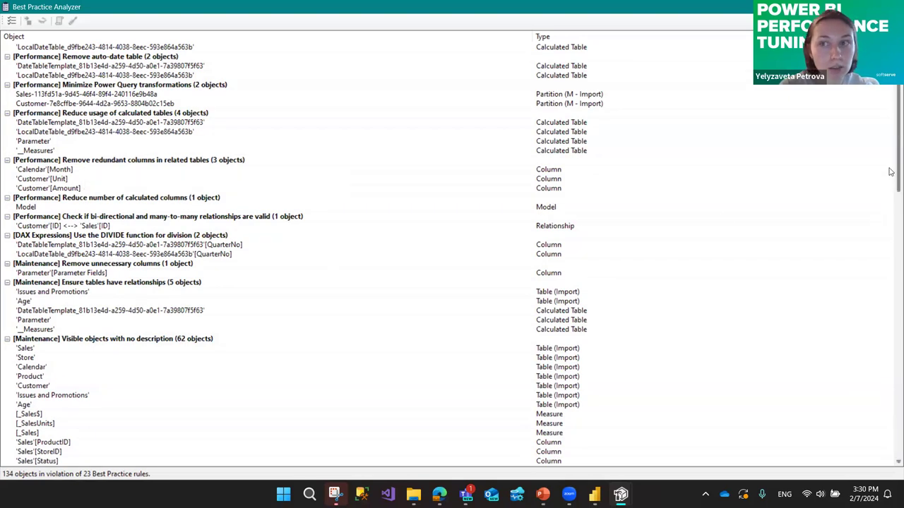
{"action": "scroll", "coordinate": [890, 187], "scroll_direction": "down", "scroll_amount": 2}
{"action": "scroll", "coordinate": [890, 189], "scroll_direction": "down", "scroll_amount": 3}
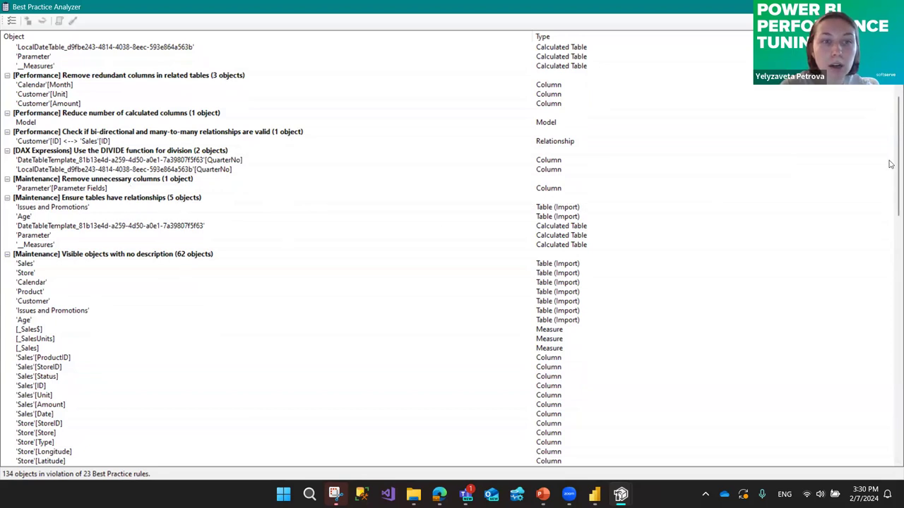
{"action": "scroll", "coordinate": [891, 169], "scroll_direction": "down", "scroll_amount": 4}
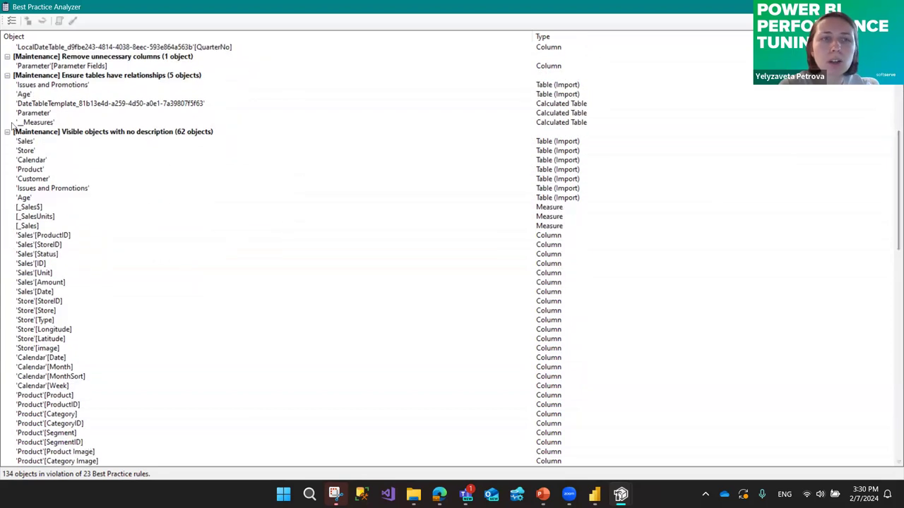
{"action": "mouse_move", "coordinate": [23, 138]}
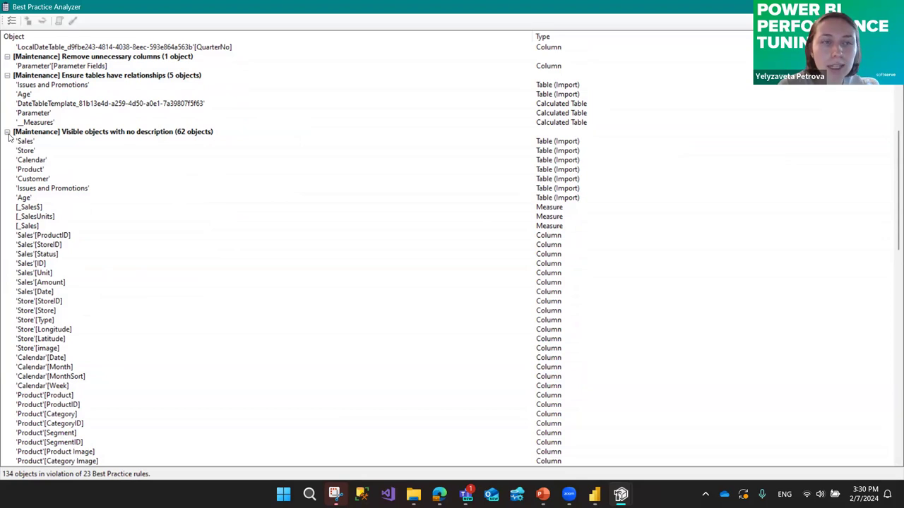
{"action": "left_click", "coordinate": [7, 132]}
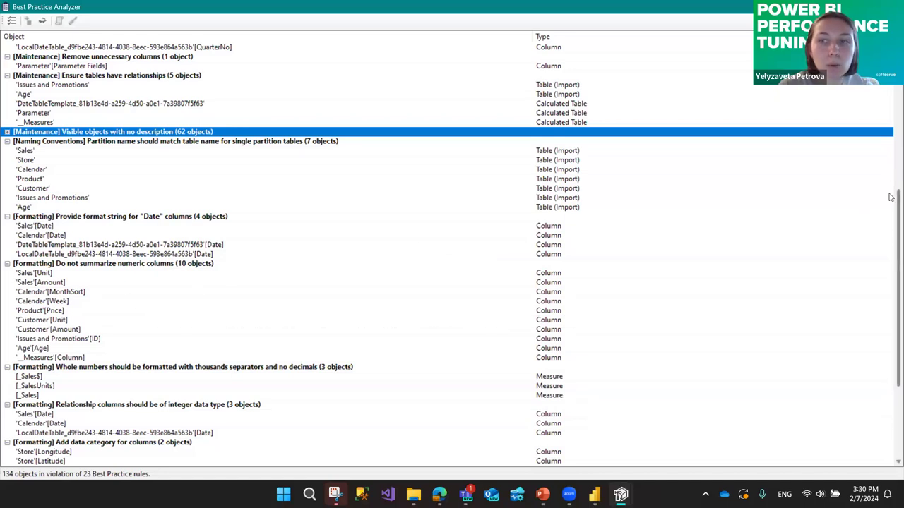
Examine the naming convention and formatting rules to the end of the results, and revisit the DAX and maintenance rules.
{"action": "left_click_drag", "start_coordinate": [891, 205], "coordinate": [891, 286]}
{"action": "left_click", "coordinate": [890, 285]}
{"action": "left_click", "coordinate": [891, 330]}
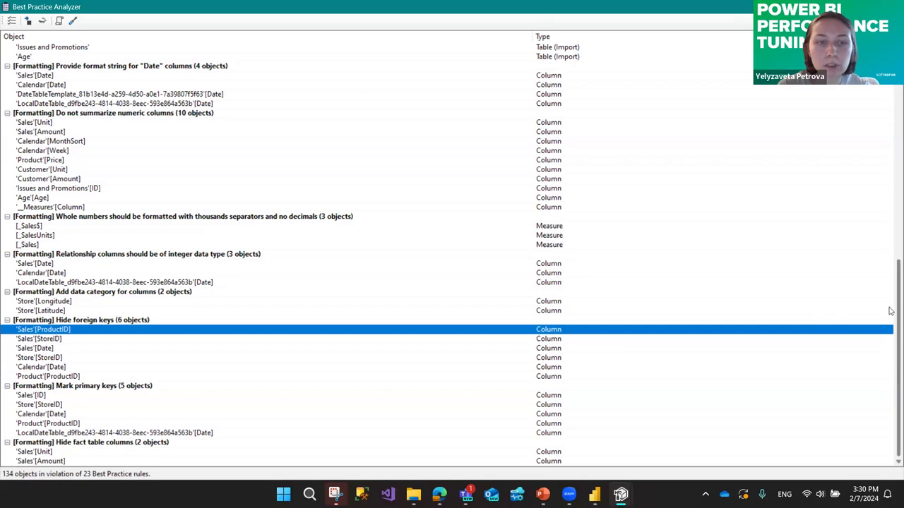
{"action": "scroll", "coordinate": [890, 311], "scroll_direction": "up", "scroll_amount": 8}
{"action": "scroll", "coordinate": [891, 171], "scroll_direction": "down", "scroll_amount": 1}
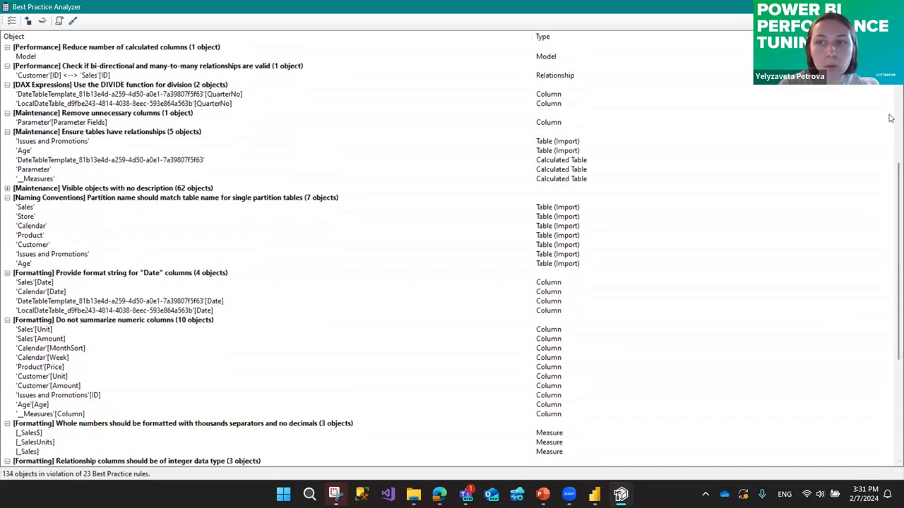
{"action": "scroll", "coordinate": [892, 176], "scroll_direction": "up", "scroll_amount": 8}
{"action": "scroll", "coordinate": [891, 176], "scroll_direction": "down", "scroll_amount": 8}
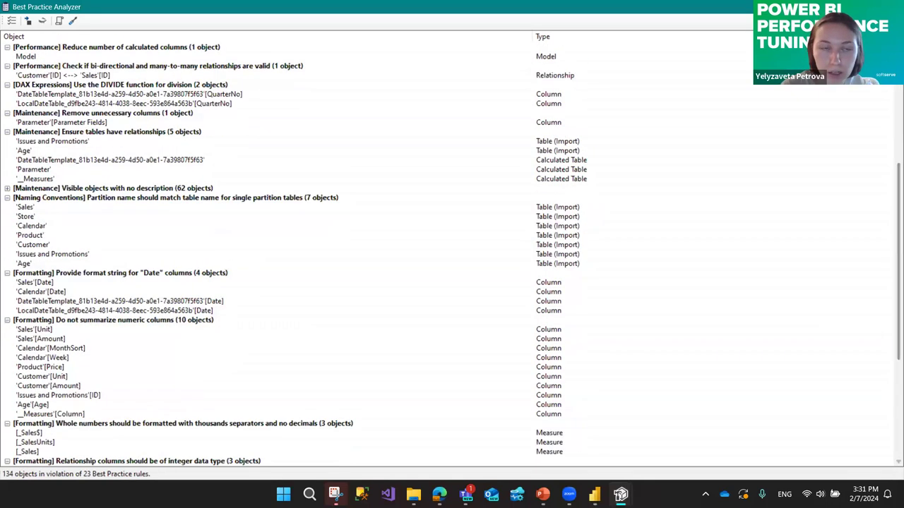
{"action": "mouse_move", "coordinate": [406, 101]}
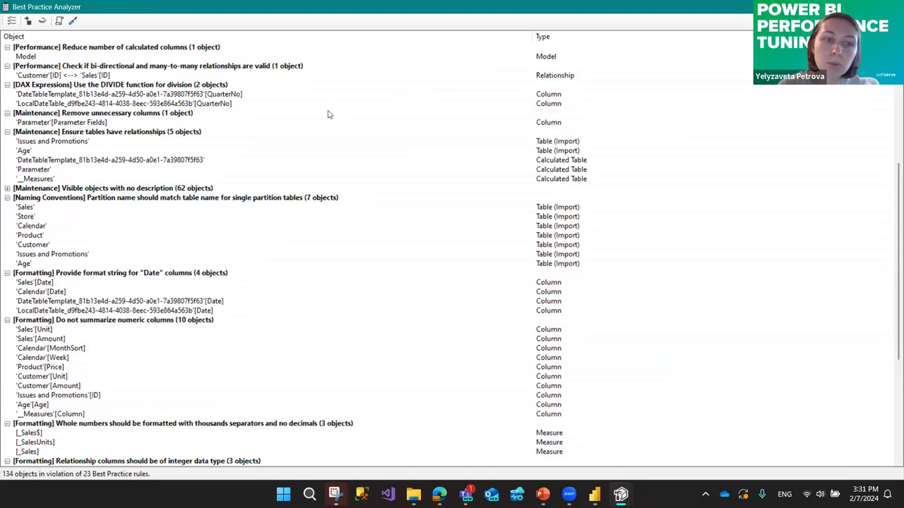
{"action": "mouse_move", "coordinate": [197, 153]}
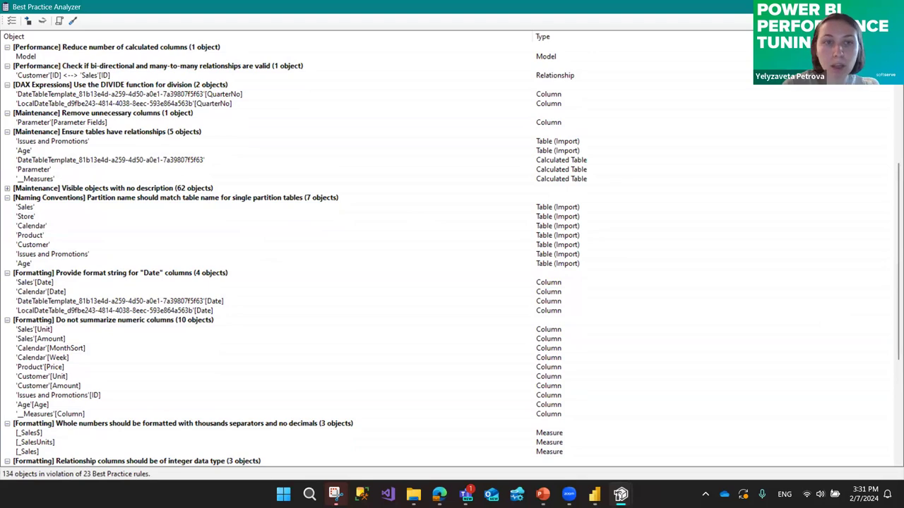
Close the Best Practice Analyzer, format the DAX expression of the _Sales$ measure in the __Measures table, and view the _SalesUnits measure.
{"action": "left_click", "coordinate": [891, 6]}
{"action": "left_click", "coordinate": [23, 223]}
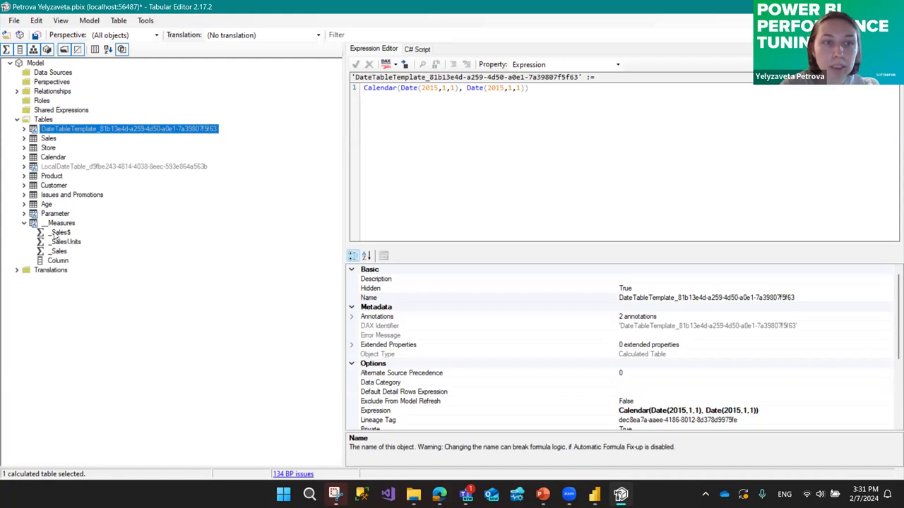
{"action": "left_click", "coordinate": [56, 234]}
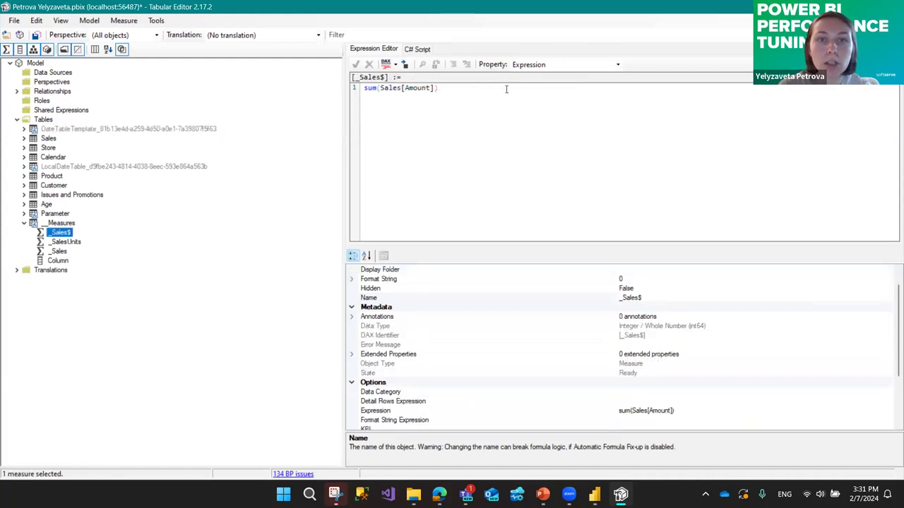
{"action": "left_click", "coordinate": [380, 98]}
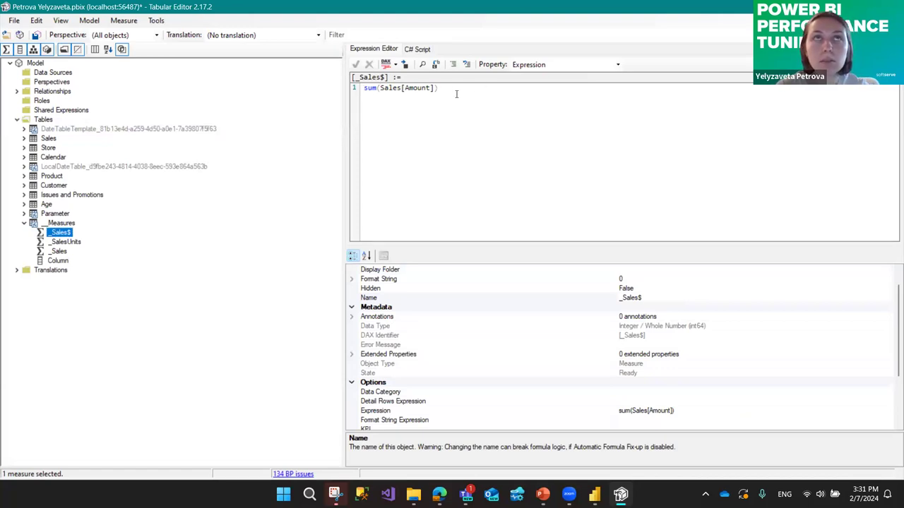
{"action": "left_click", "coordinate": [386, 65]}
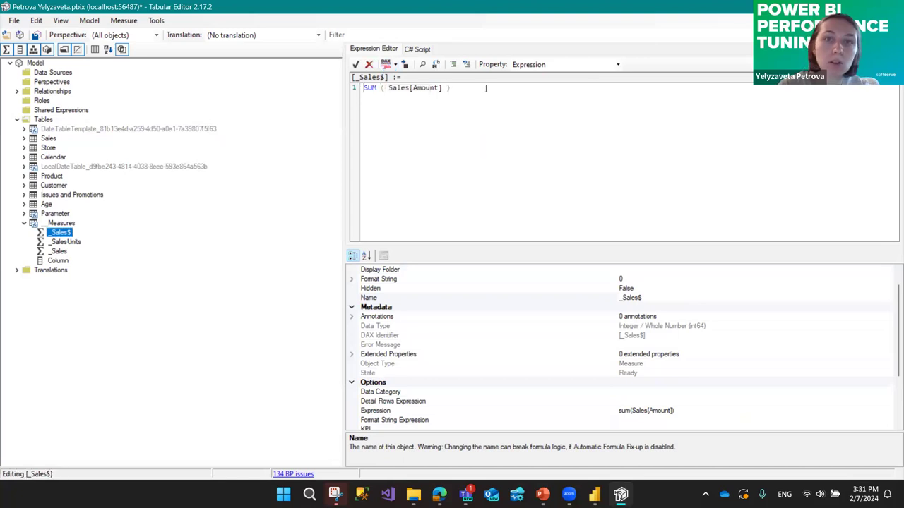
{"action": "left_click", "coordinate": [64, 243]}
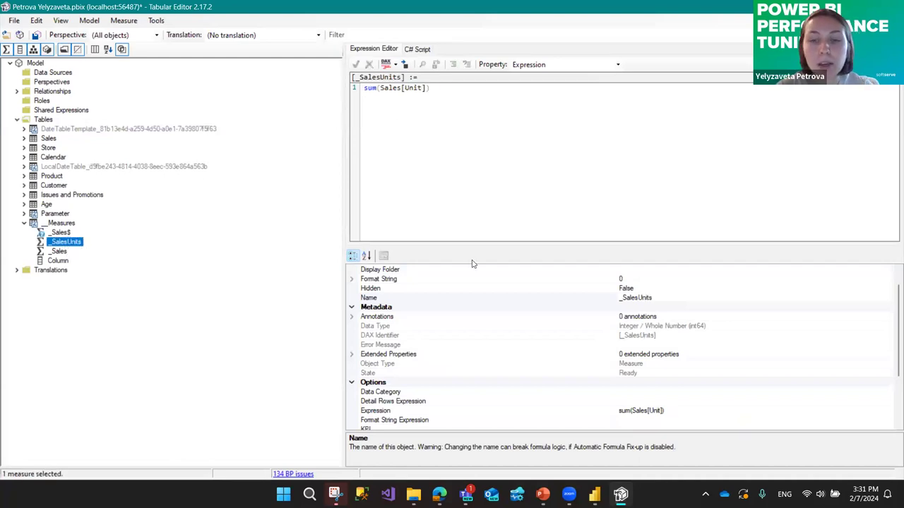
Switch to Power BI Desktop, return to the report view, and launch the Bravo external tool.
{"action": "left_click", "coordinate": [592, 494]}
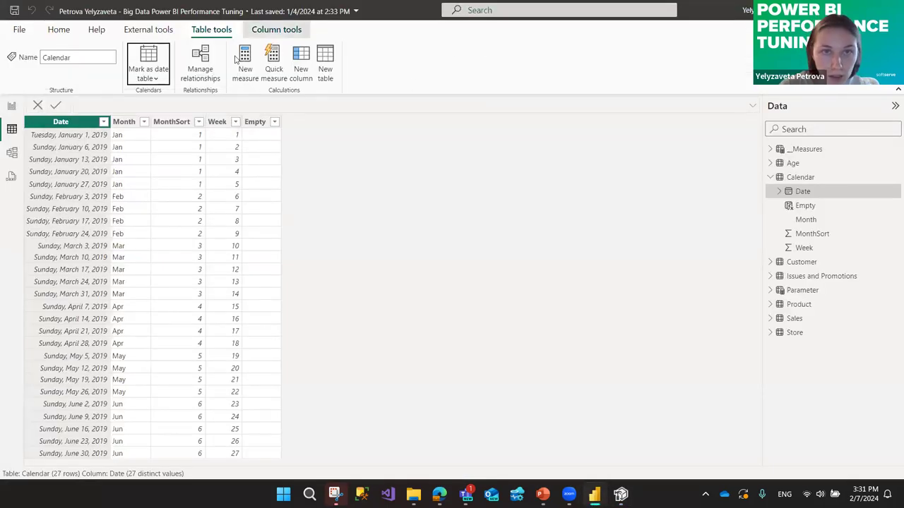
{"action": "left_click", "coordinate": [277, 29]}
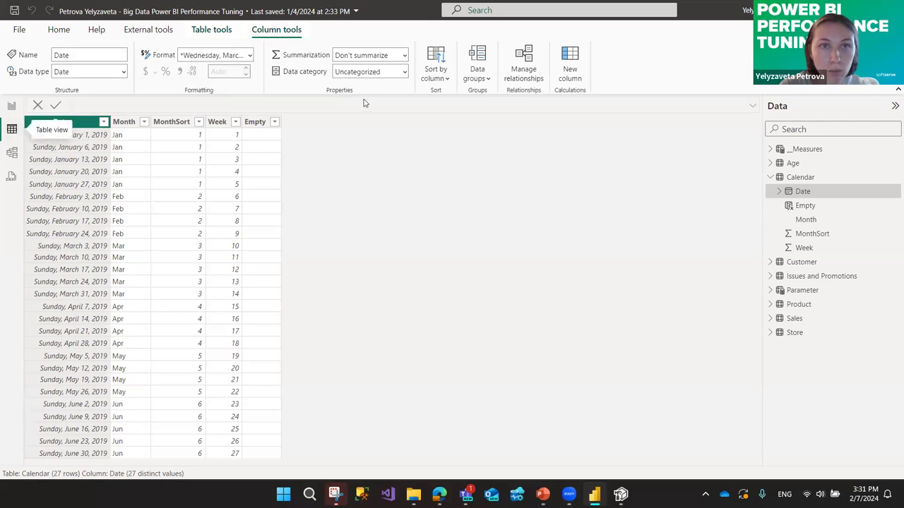
{"action": "left_click", "coordinate": [12, 106]}
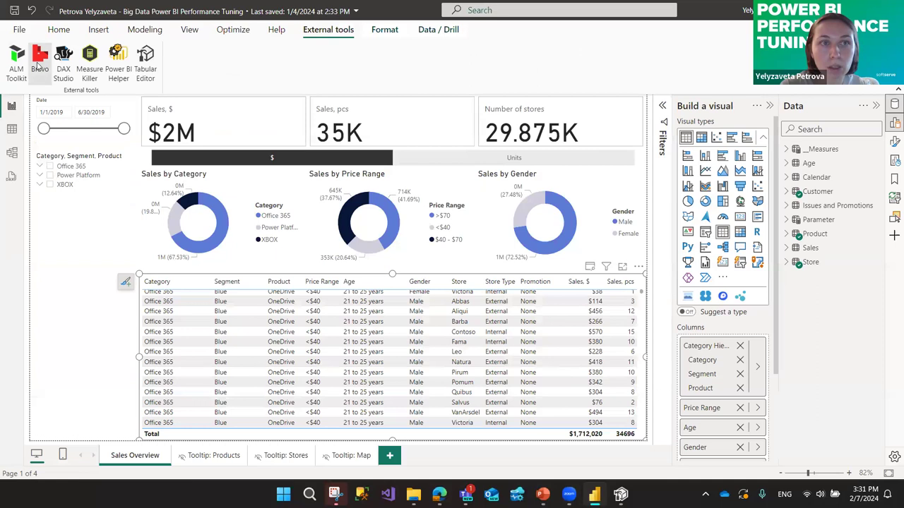
{"action": "left_click", "coordinate": [266, 217]}
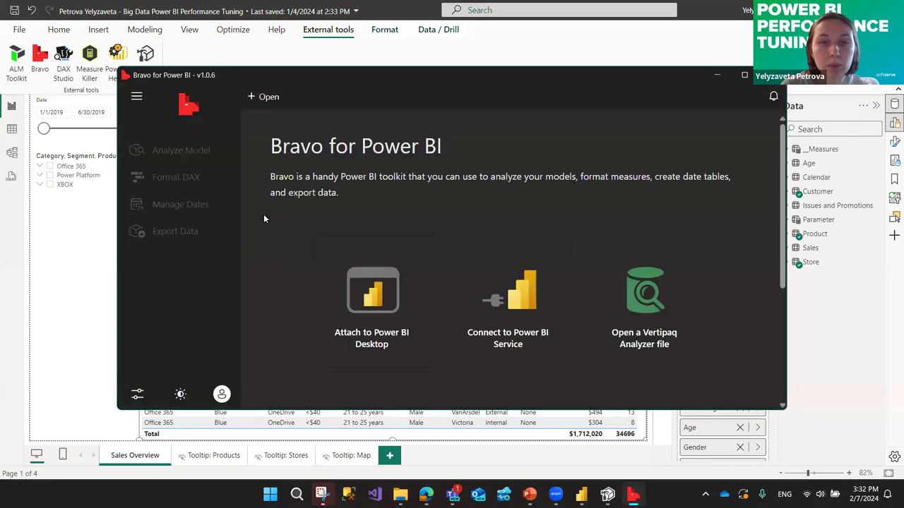
Analyze the dataset's measures with Bravo's Format DAX and format all three of them.
{"action": "left_click", "coordinate": [162, 179]}
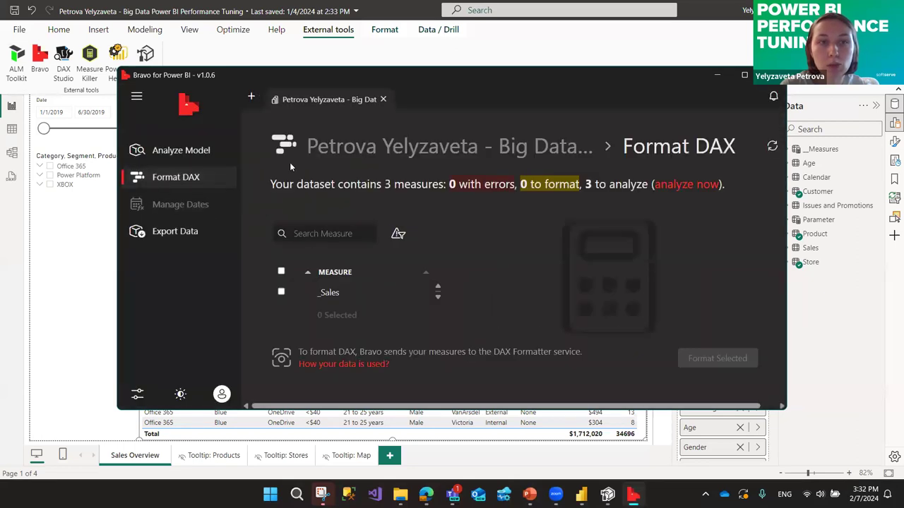
{"action": "left_click", "coordinate": [687, 185]}
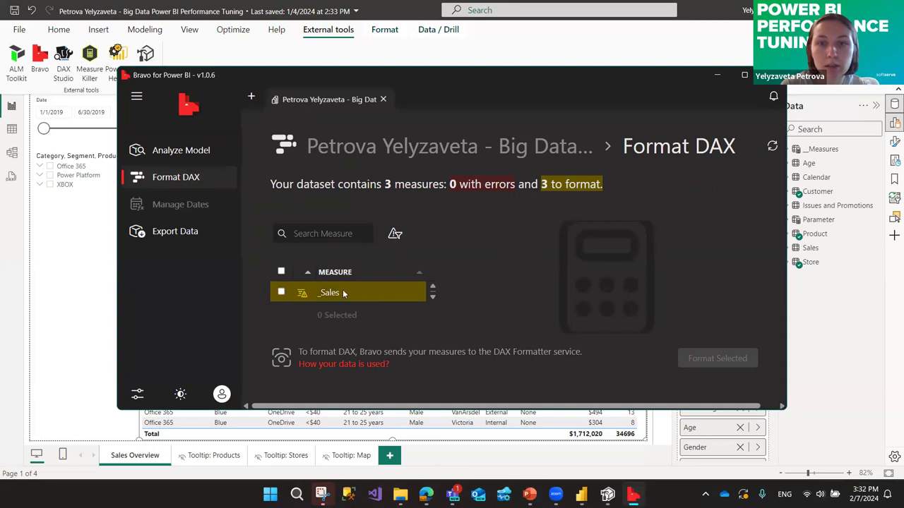
{"action": "left_click", "coordinate": [281, 271]}
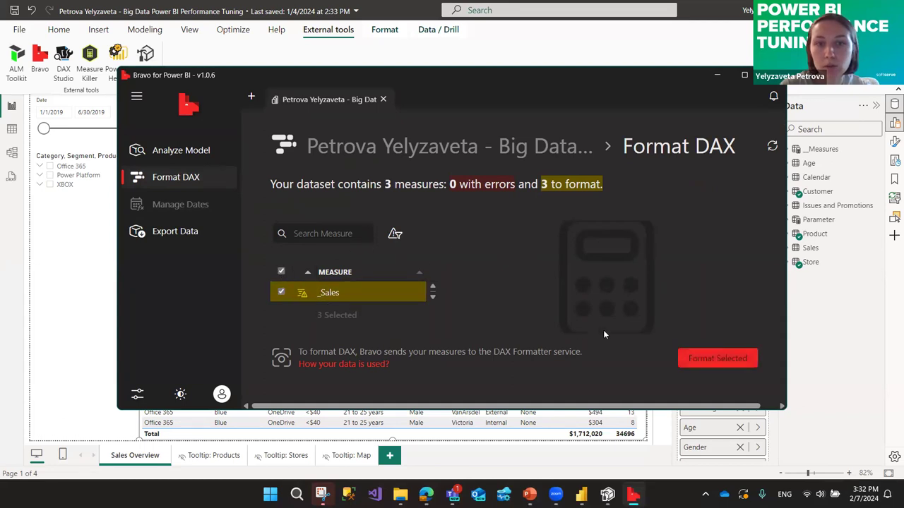
{"action": "left_click", "coordinate": [717, 359]}
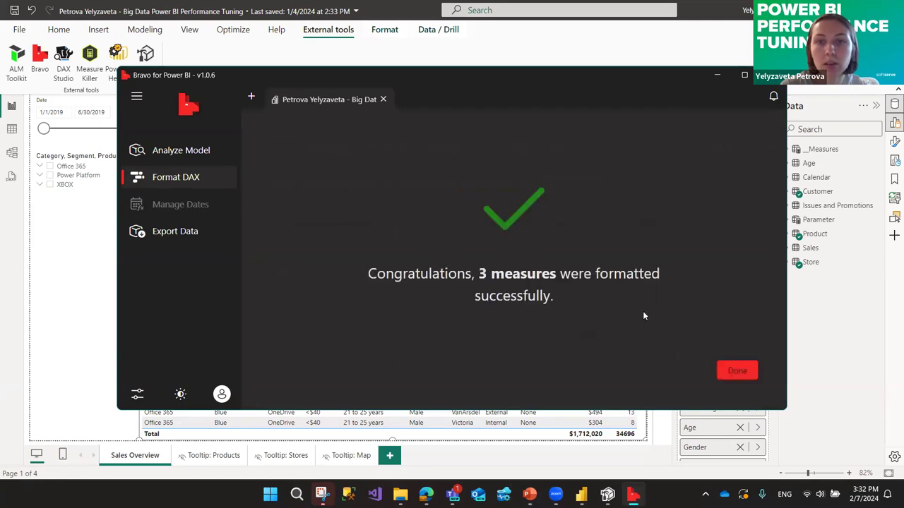
{"action": "left_click", "coordinate": [729, 374]}
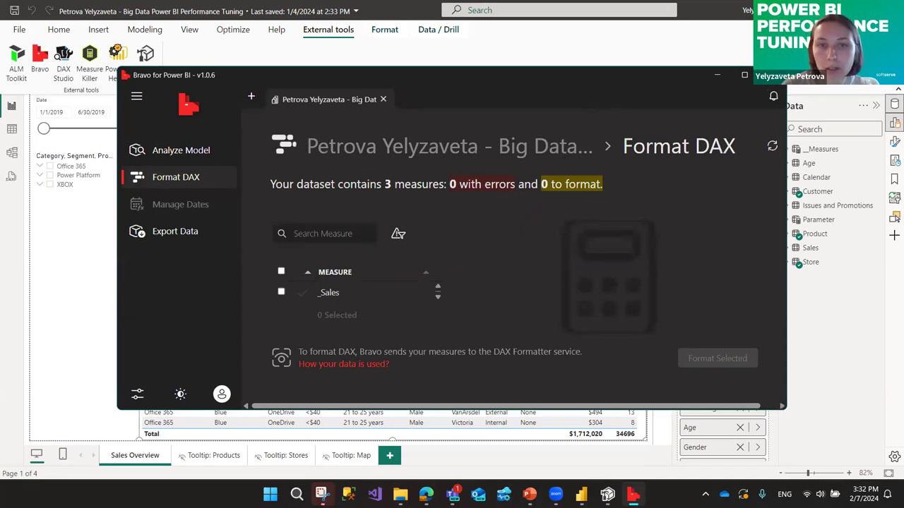
Close Bravo, switch to Tabular Editor and update its model metadata with the external change, closing it when done.
{"action": "left_click", "coordinate": [771, 75]}
{"action": "mouse_move", "coordinate": [620, 494]}
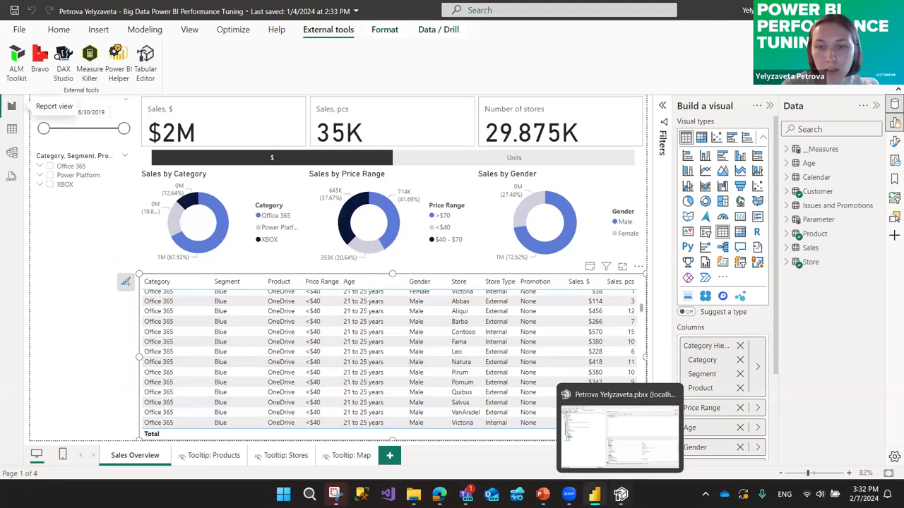
{"action": "left_click", "coordinate": [637, 425]}
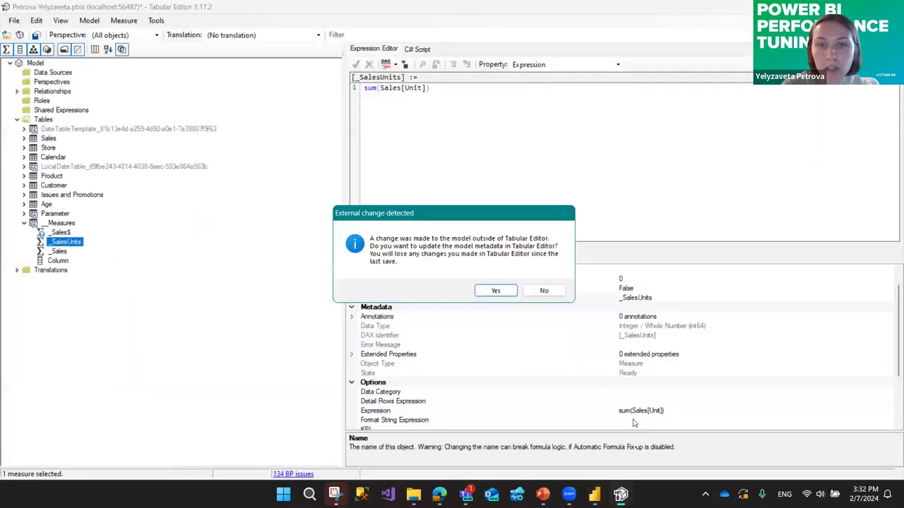
{"action": "left_click", "coordinate": [495, 291]}
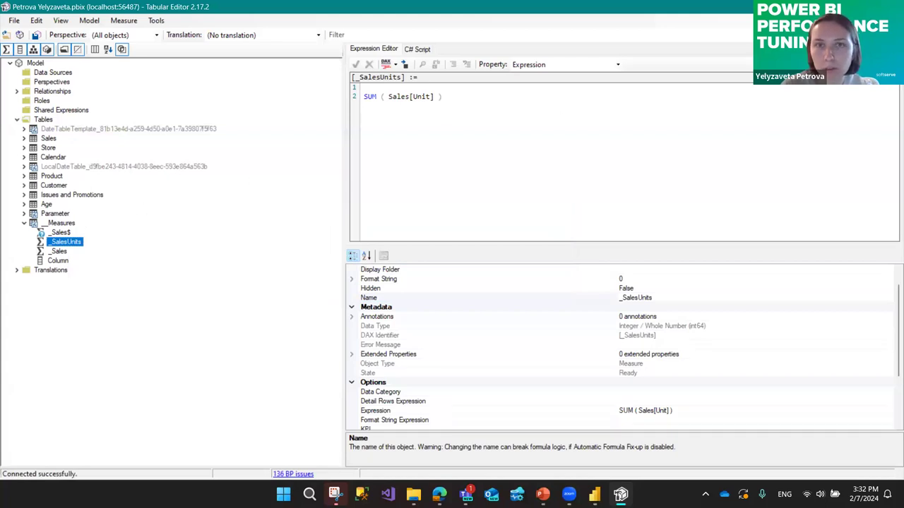
{"action": "key", "text": "alt+F4"}
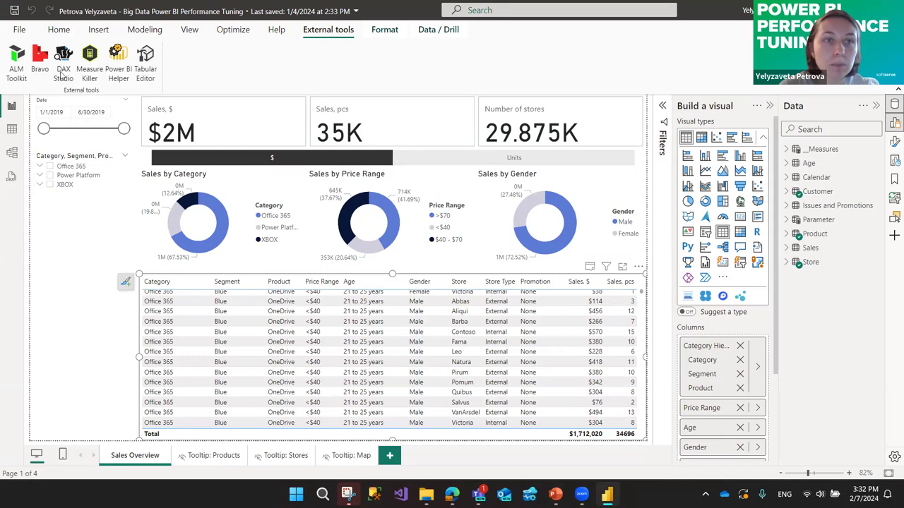
Launch Measure Killer without updating it, and run the single report/dataset analysis on the Big Data Power BI Performance Tuning report file.
{"action": "left_click", "coordinate": [91, 65]}
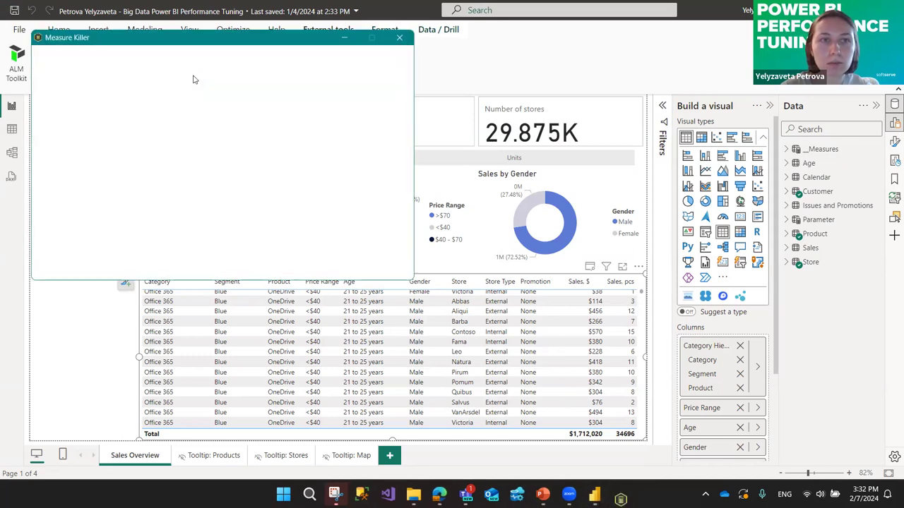
{"action": "left_click", "coordinate": [511, 288]}
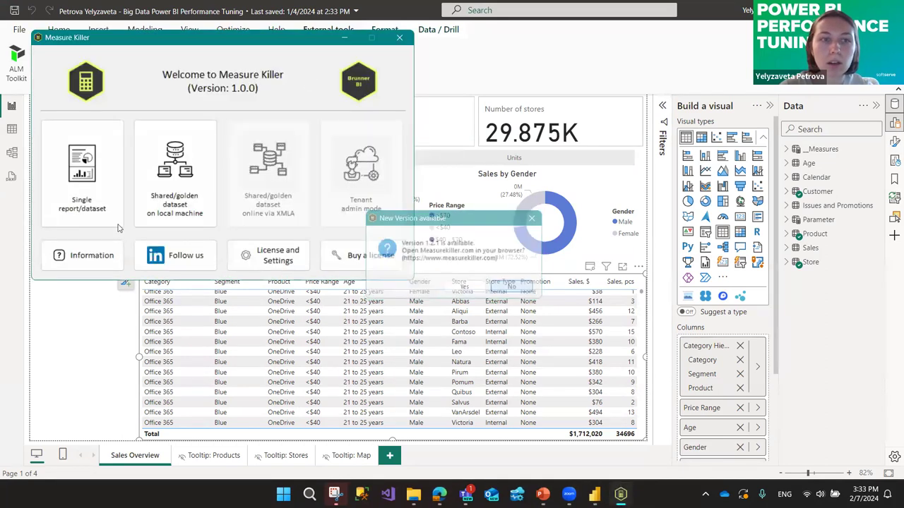
{"action": "left_click", "coordinate": [84, 172]}
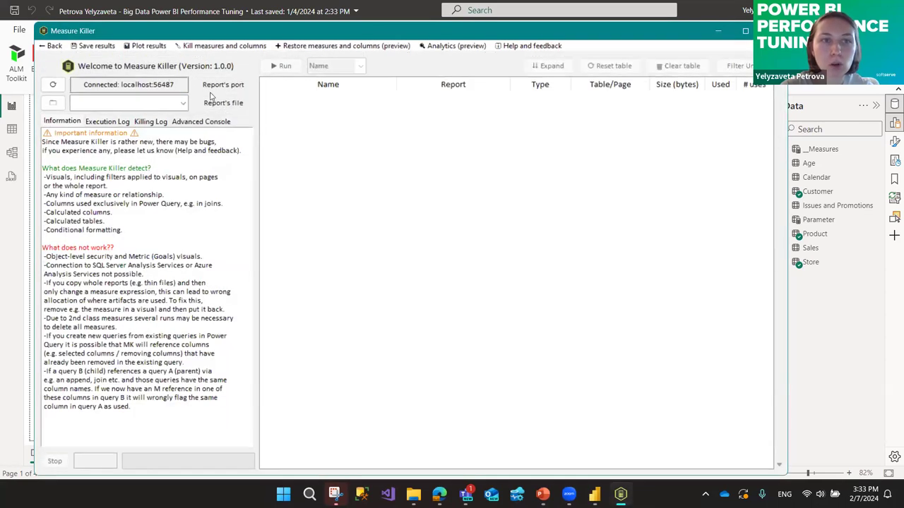
{"action": "left_click", "coordinate": [183, 103]}
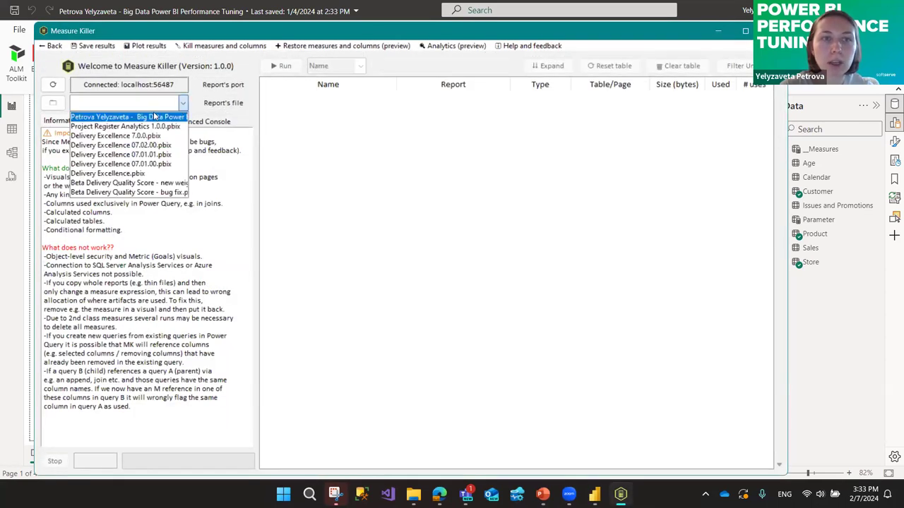
{"action": "left_click", "coordinate": [142, 117]}
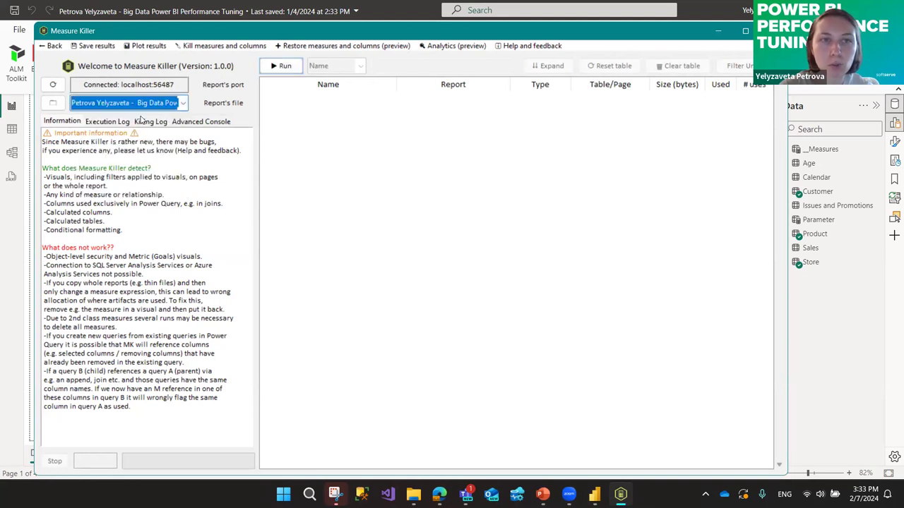
{"action": "left_click", "coordinate": [282, 66]}
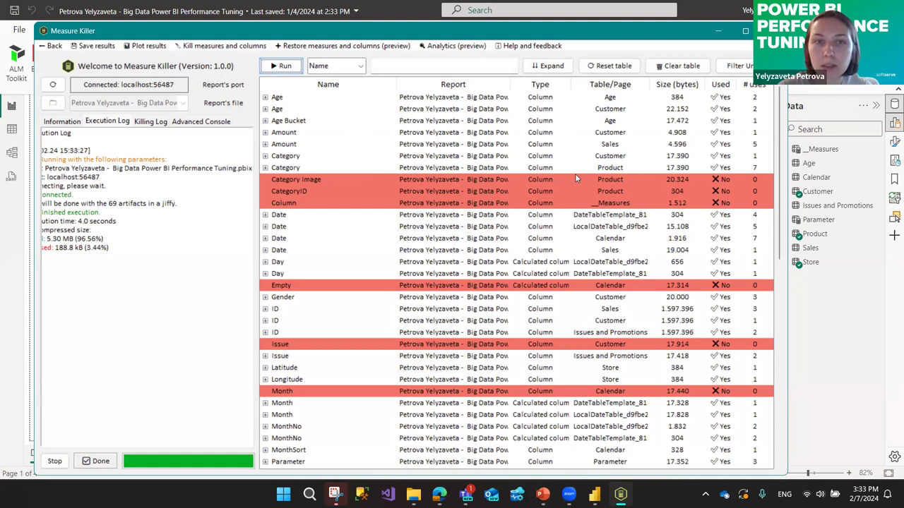
Filter the analysis results to unused items, sort them by Table/Page, and select the Segment image column.
{"action": "left_click", "coordinate": [740, 71]}
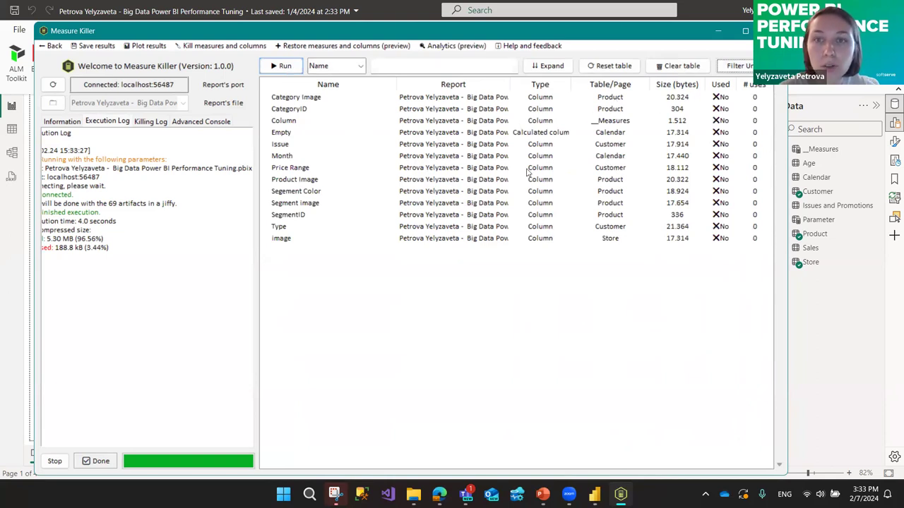
{"action": "left_click", "coordinate": [602, 85]}
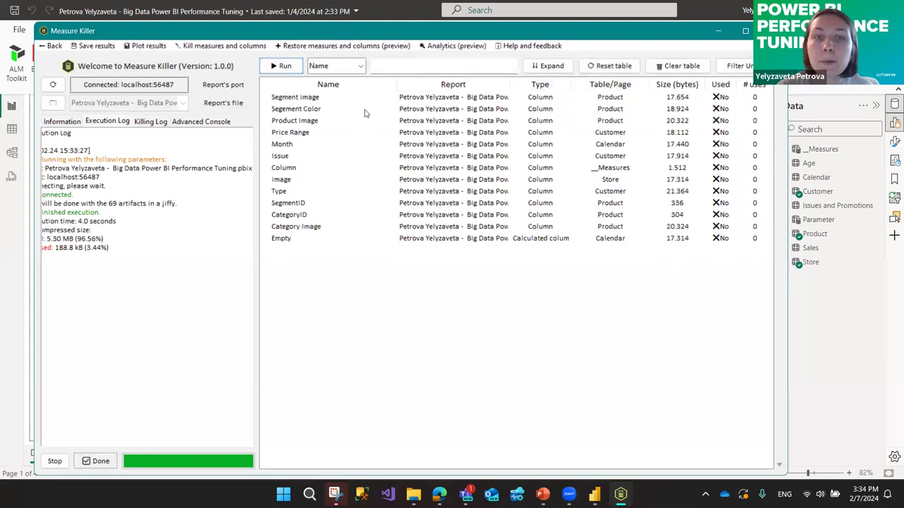
{"action": "left_click", "coordinate": [299, 100]}
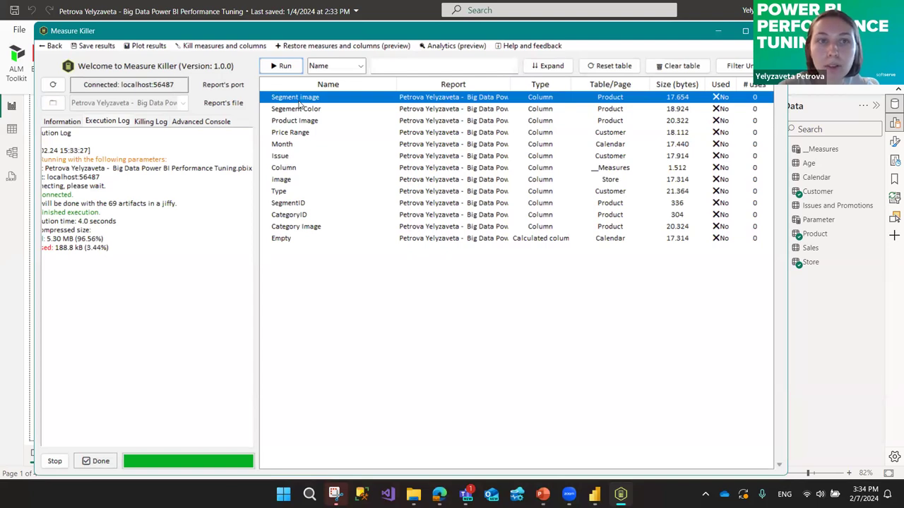
Review the available options for killing unused columns and measures without applying any.
{"action": "left_click", "coordinate": [223, 46]}
{"action": "mouse_move", "coordinate": [265, 63]}
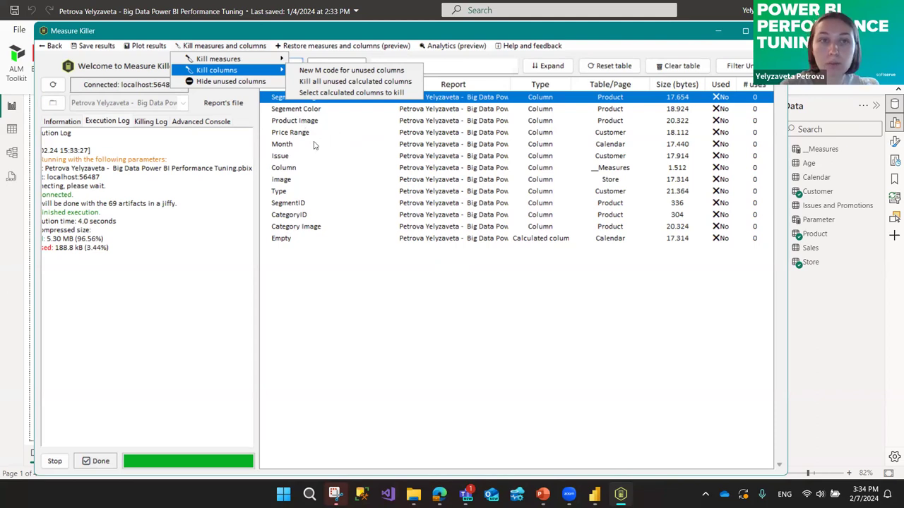
{"action": "mouse_move", "coordinate": [220, 61]}
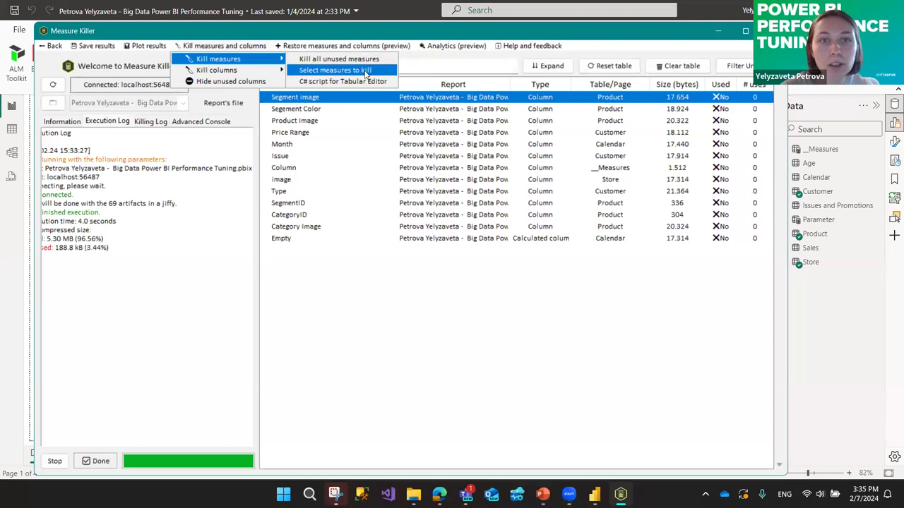
{"action": "left_click", "coordinate": [385, 273]}
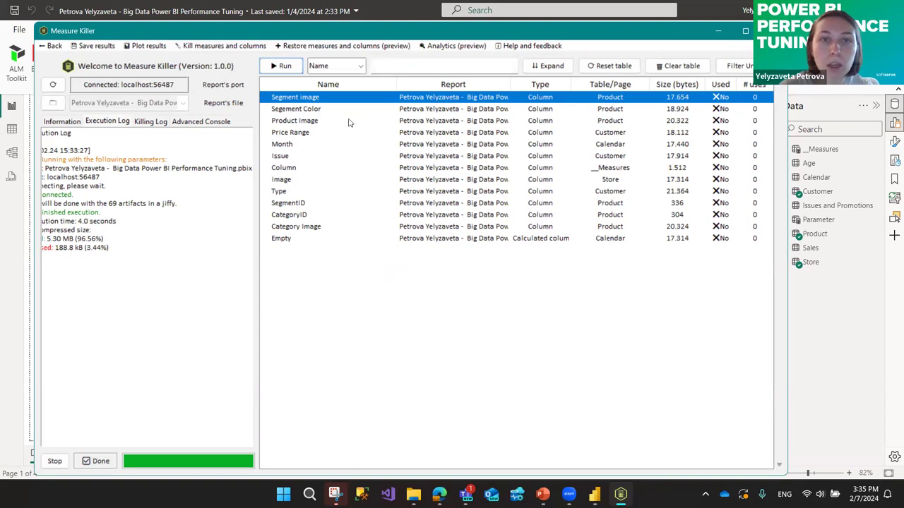
Reset the results table, expand the Sales table's Amount column to examine where it is used, and close Measure Killer.
{"action": "left_click", "coordinate": [738, 66]}
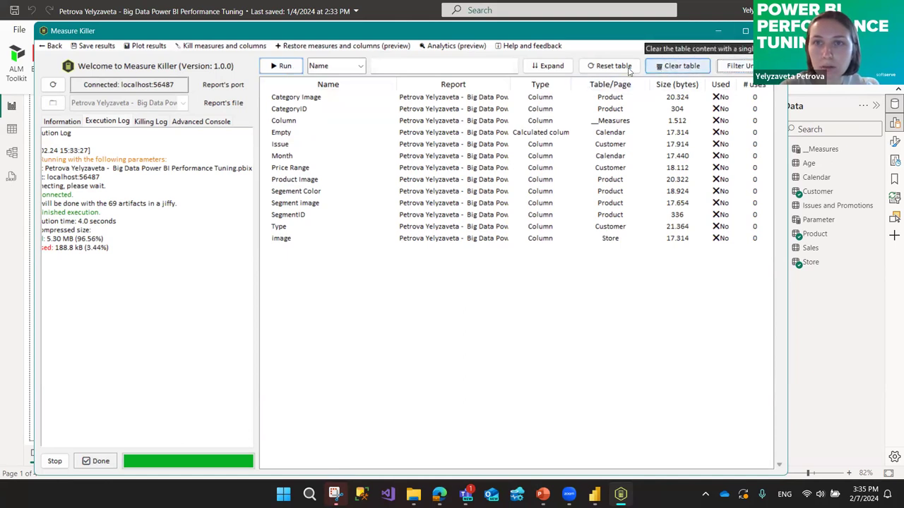
{"action": "left_click", "coordinate": [605, 66]}
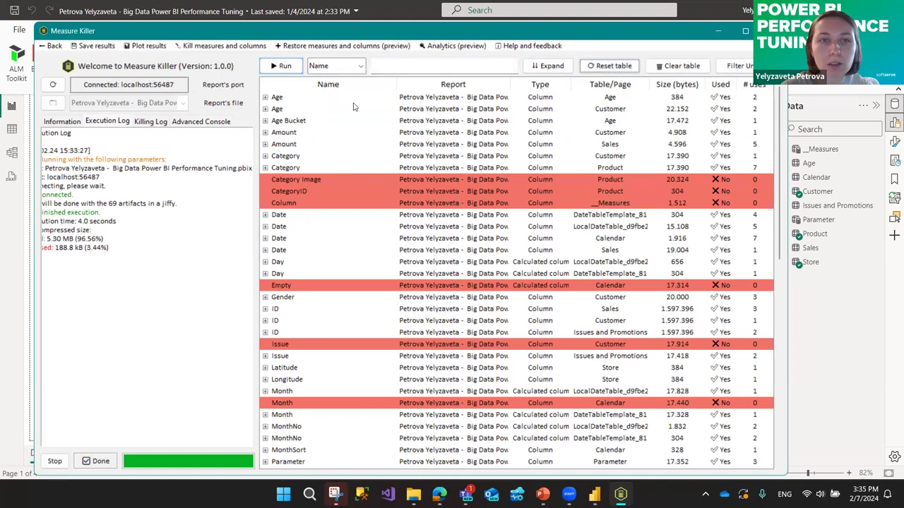
{"action": "left_click", "coordinate": [265, 145]}
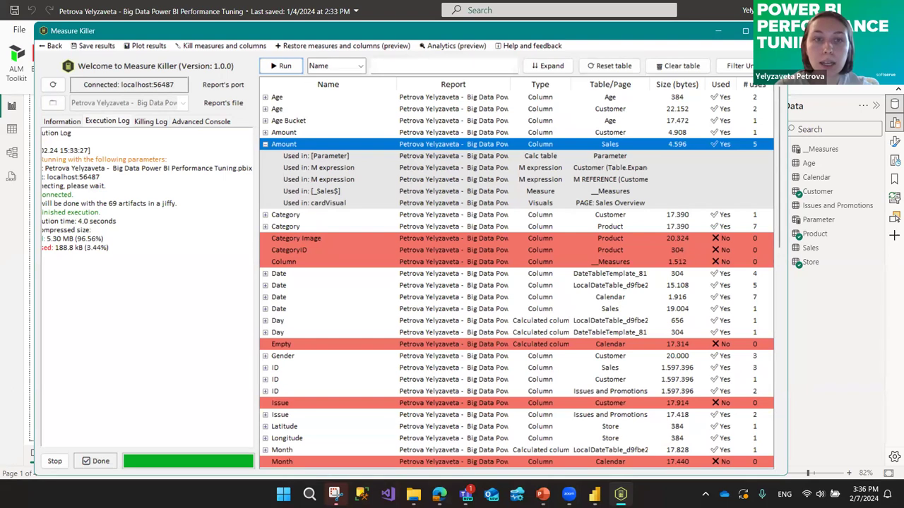
{"action": "left_click", "coordinate": [871, 159]}
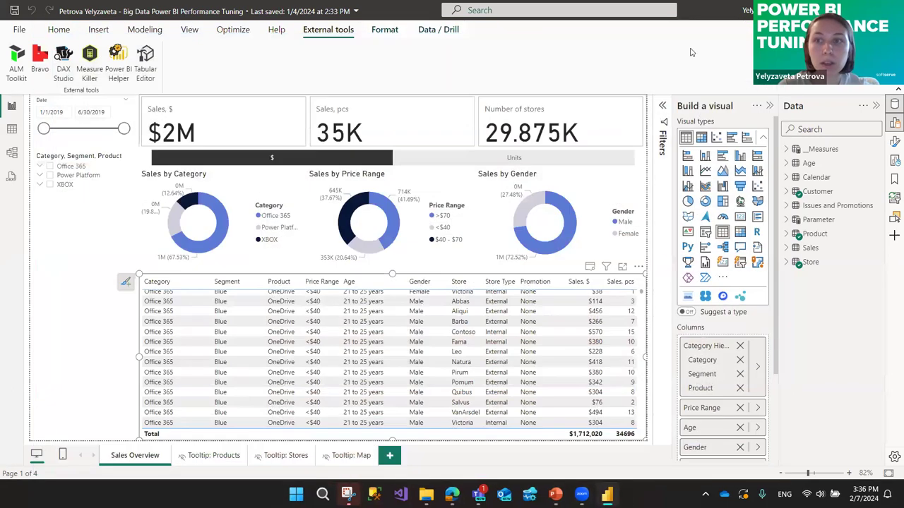
Clear the old results in the Performance analyzer, restart the recording, and refresh the report page's visuals.
{"action": "left_click", "coordinate": [894, 161]}
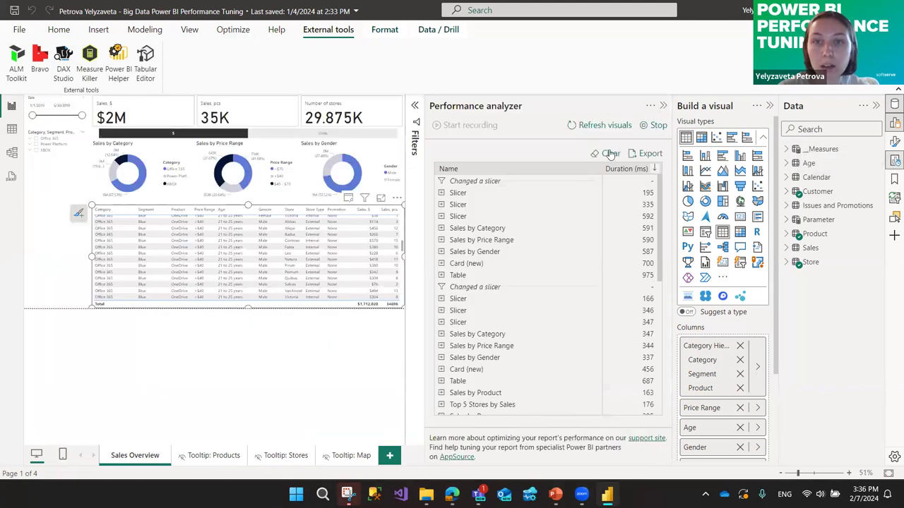
{"action": "left_click", "coordinate": [609, 153]}
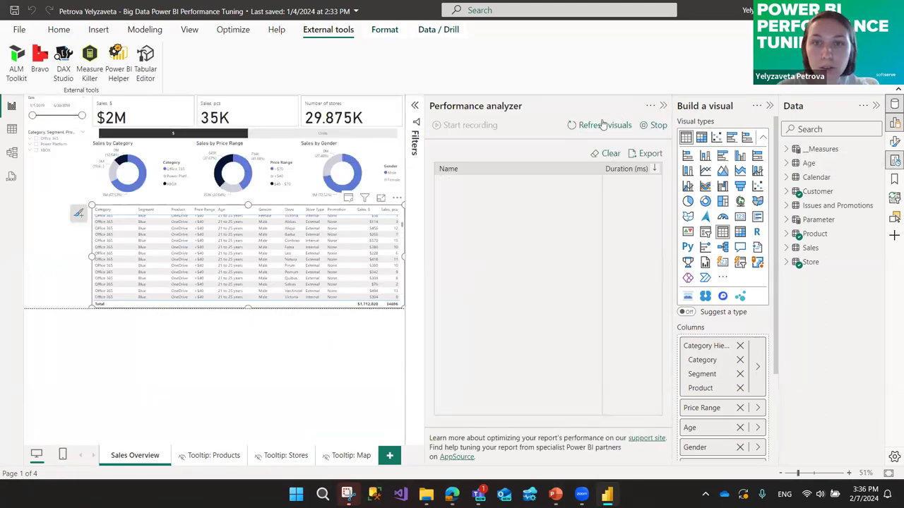
{"action": "left_click", "coordinate": [643, 125]}
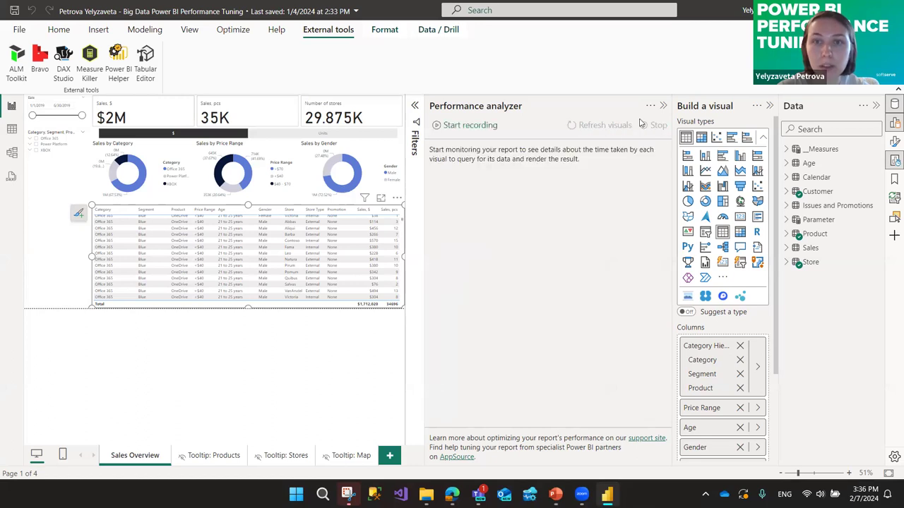
{"action": "left_click", "coordinate": [466, 127]}
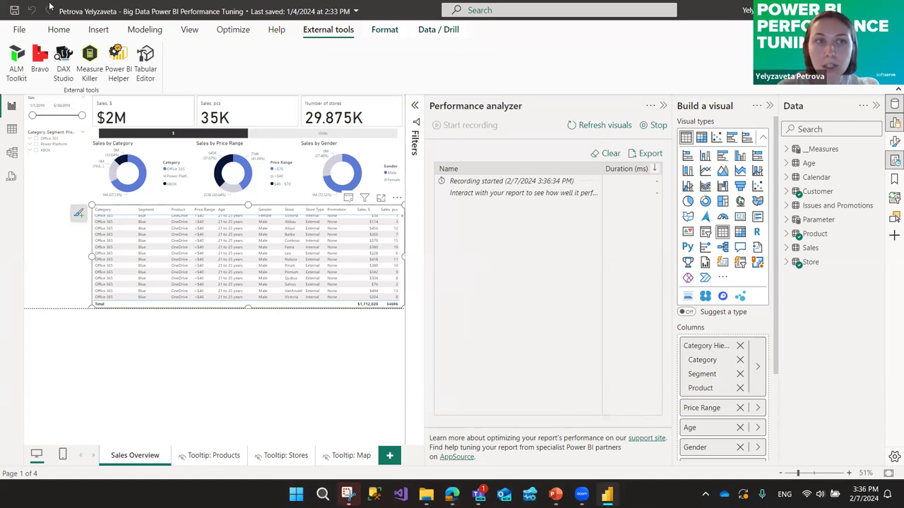
{"action": "left_click", "coordinate": [19, 30]}
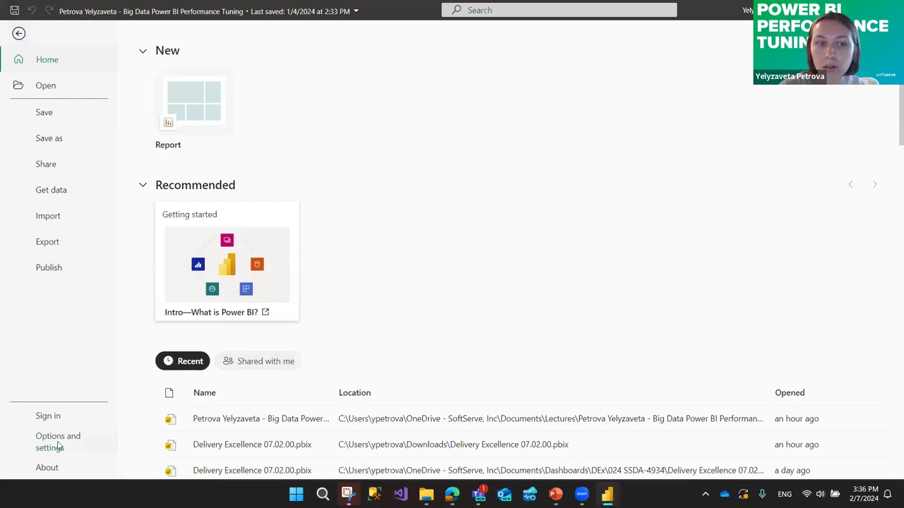
{"action": "left_click", "coordinate": [19, 33]}
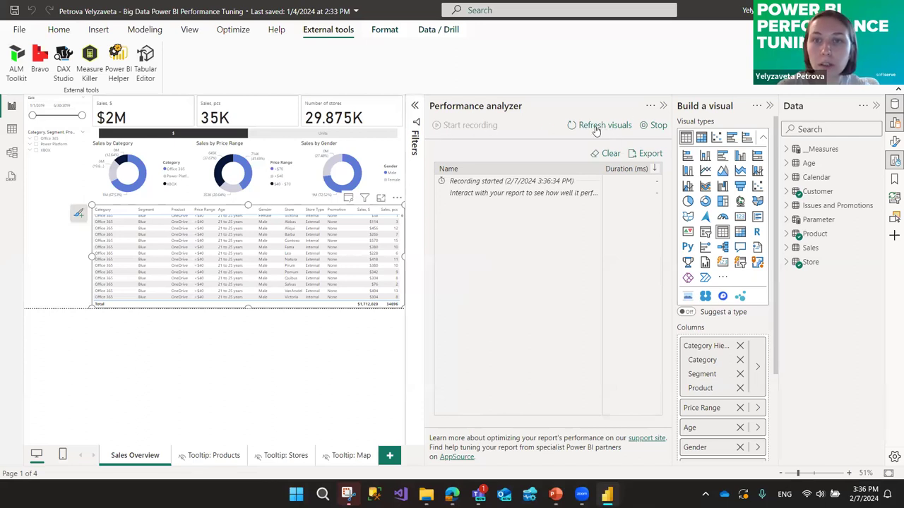
{"action": "left_click", "coordinate": [597, 127]}
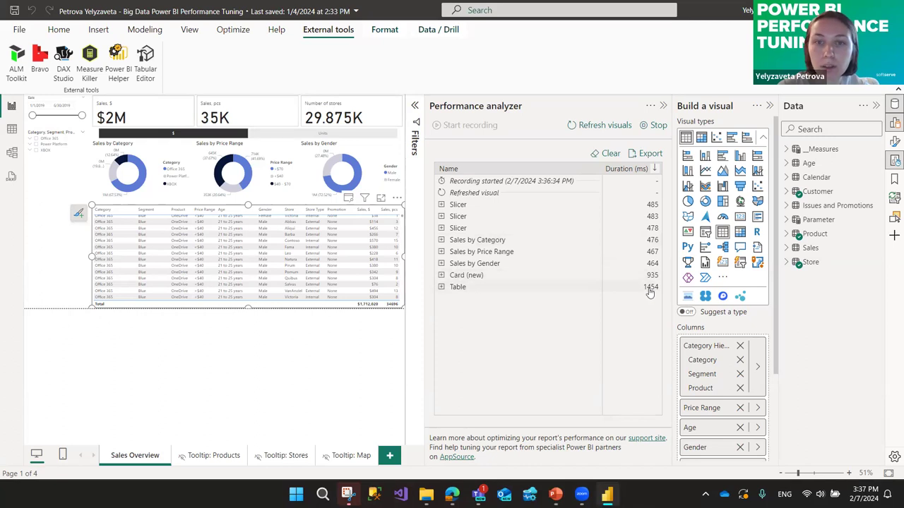
Examine the duration breakdown of the Table and Card (new) visuals, and collapse the Card (new) details.
{"action": "left_click", "coordinate": [441, 287]}
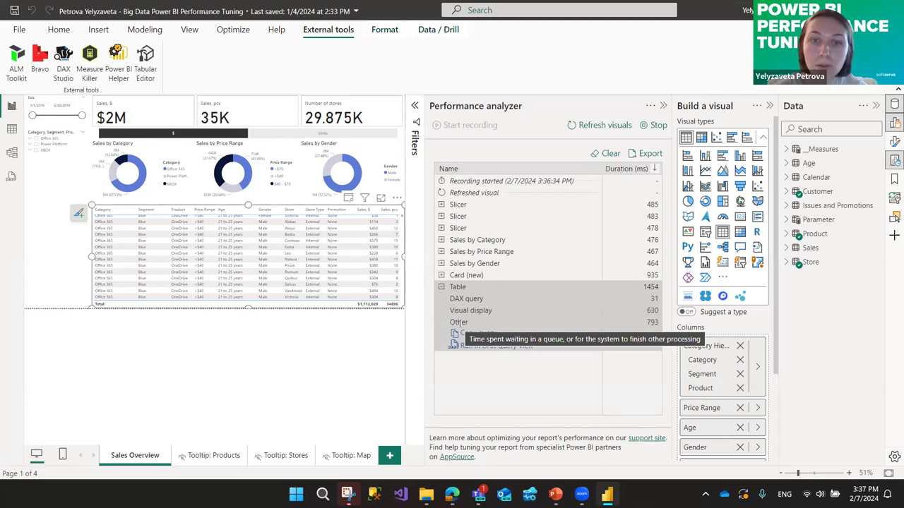
{"action": "left_click", "coordinate": [441, 276]}
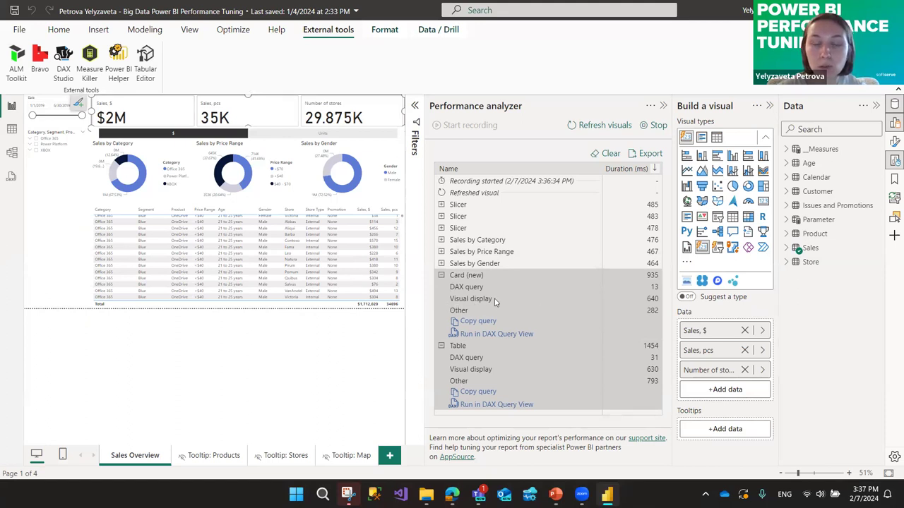
{"action": "left_click", "coordinate": [441, 275]}
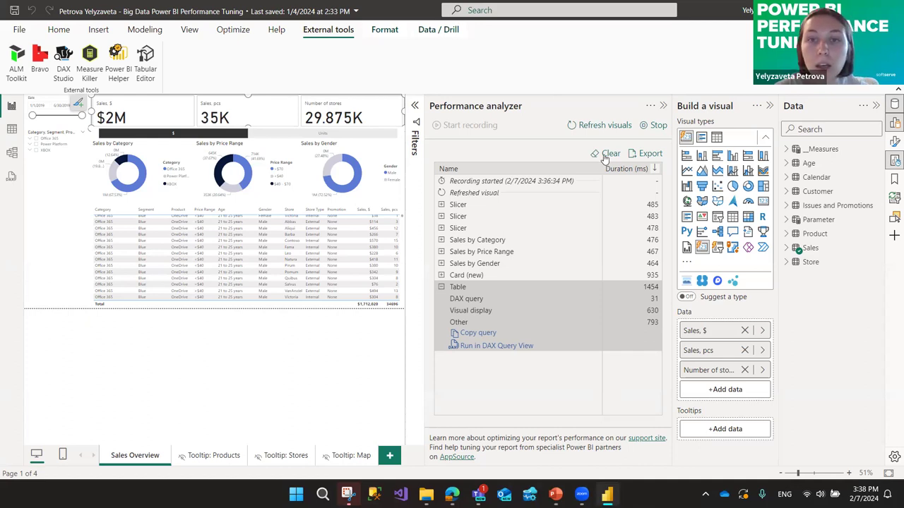
Collapse the Table visual's duration details and launch DAX Studio connected to the report's model.
{"action": "left_click", "coordinate": [441, 288]}
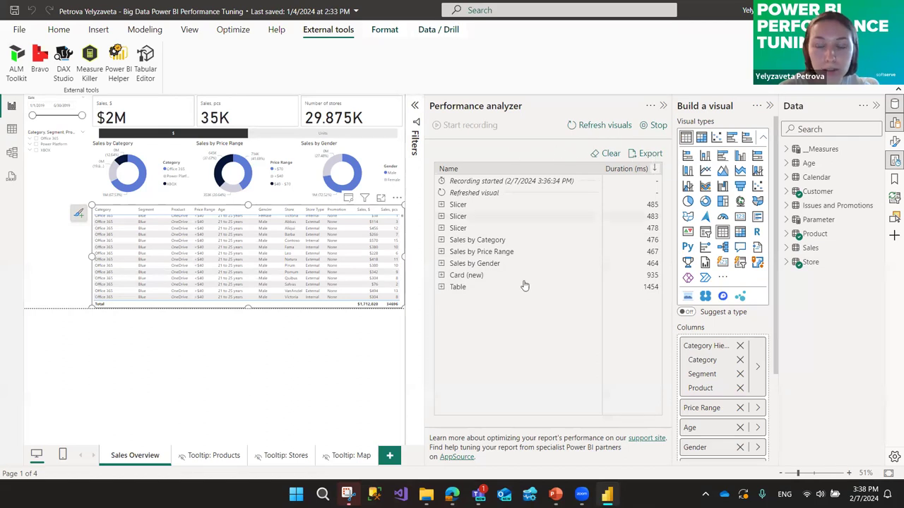
{"action": "mouse_move", "coordinate": [608, 494]}
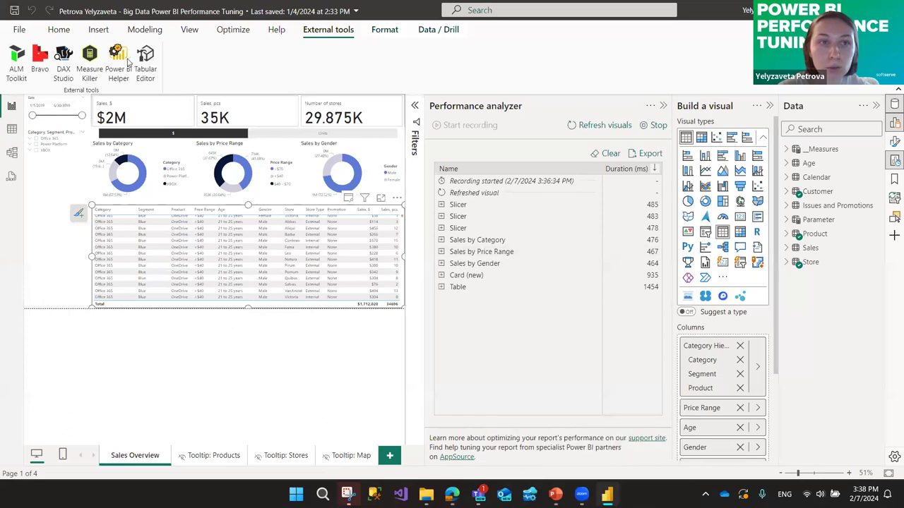
{"action": "left_click", "coordinate": [62, 60]}
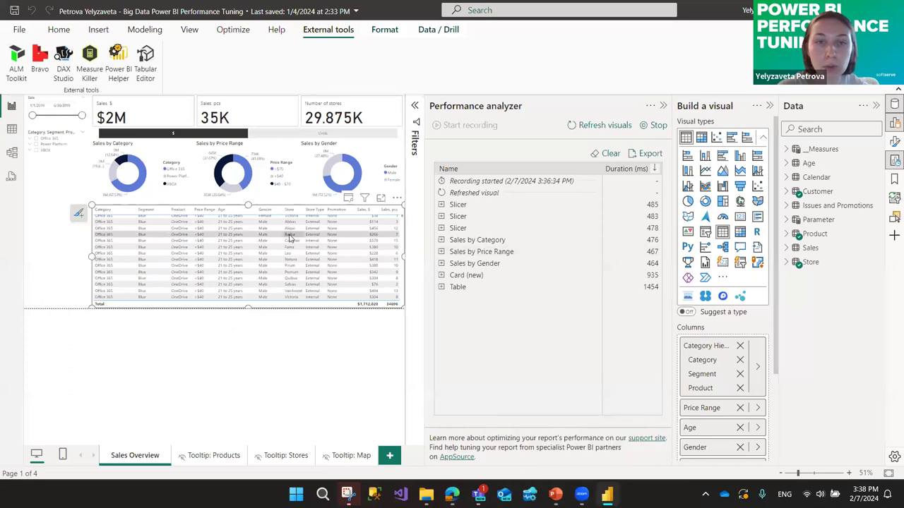
{"action": "left_click", "coordinate": [289, 236]}
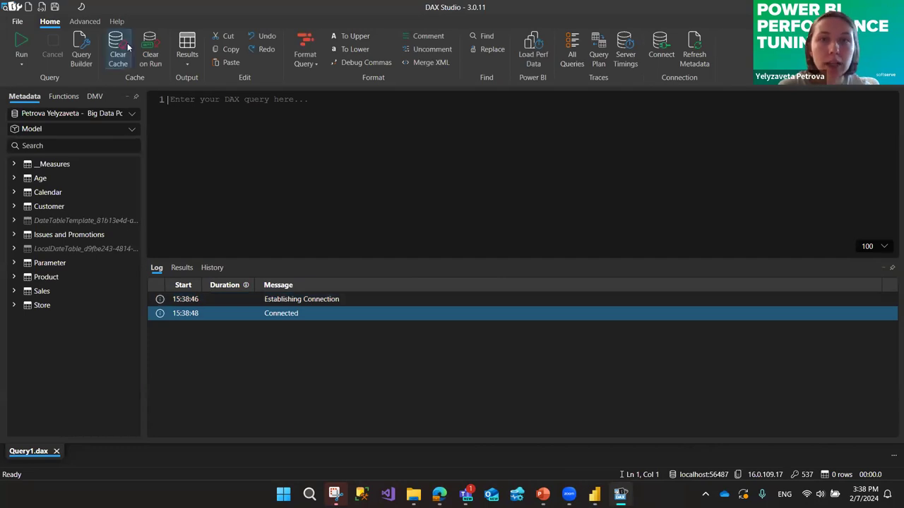
Enable the Query Plan and Server Timings traces, and load the performance data file PowerBIPerformanceDataBeta.
{"action": "left_click", "coordinate": [597, 61]}
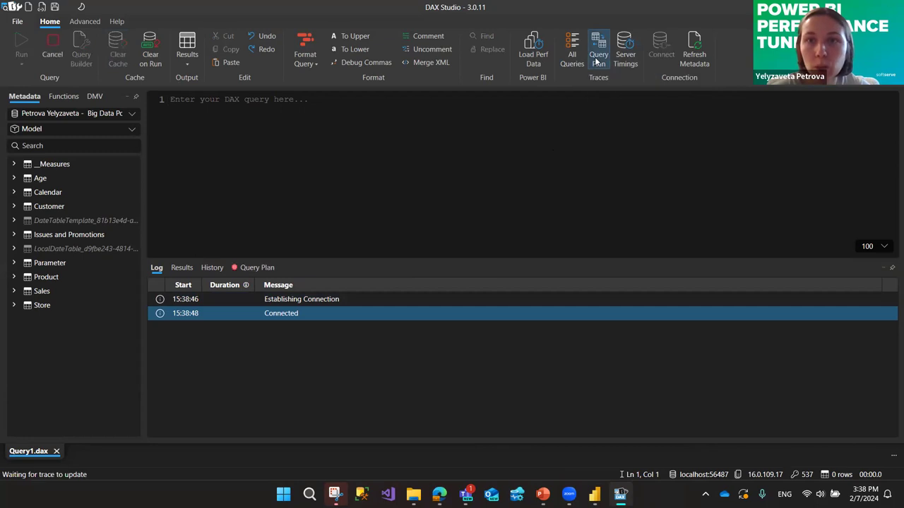
{"action": "left_click", "coordinate": [619, 61]}
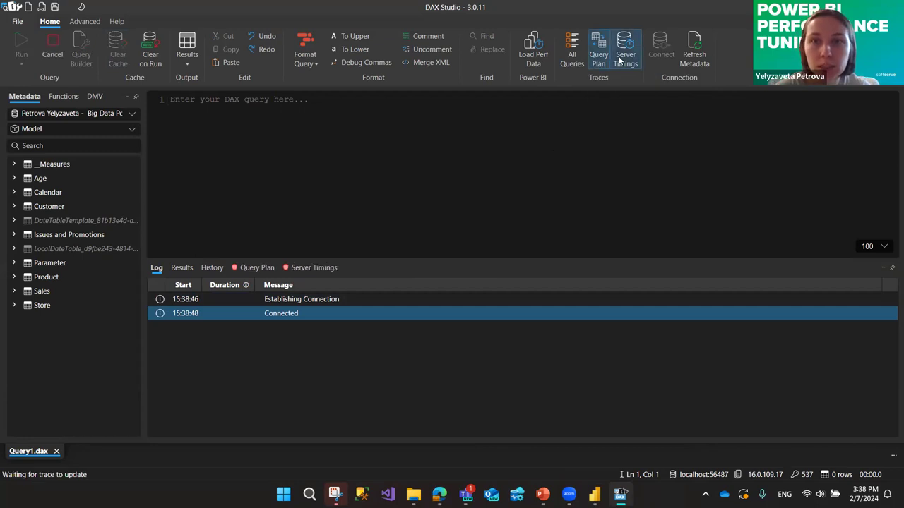
{"action": "left_click", "coordinate": [539, 64]}
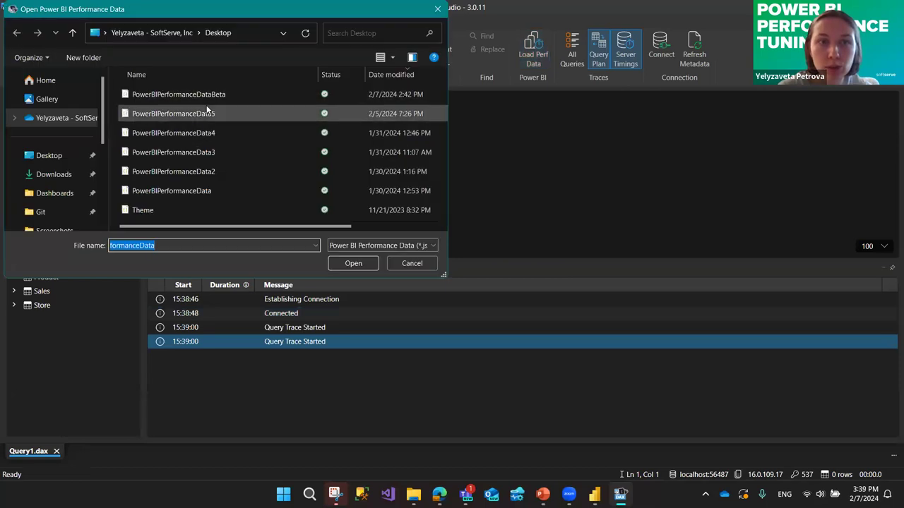
{"action": "double_click", "coordinate": [155, 92]}
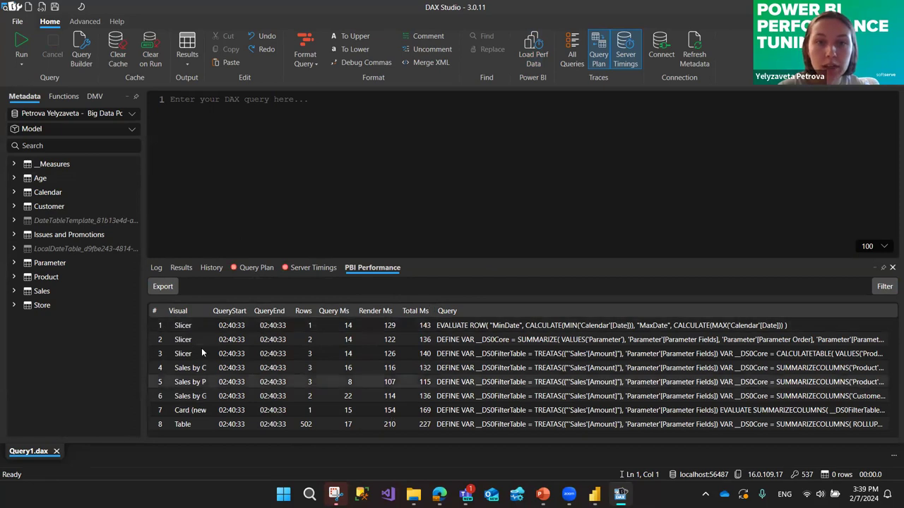
Sort the loaded performance results by total duration in descending order, and load the Table visual's query into the editor for review.
{"action": "left_click", "coordinate": [418, 313]}
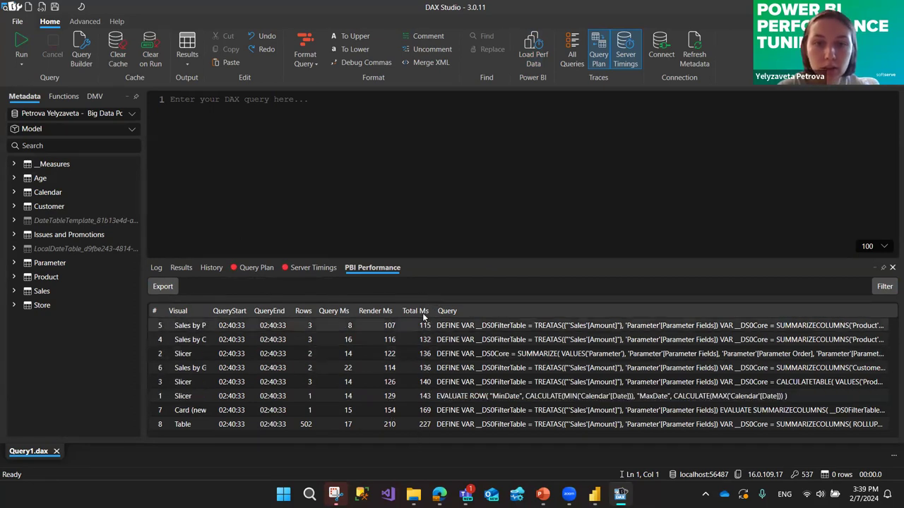
{"action": "left_click", "coordinate": [418, 311]}
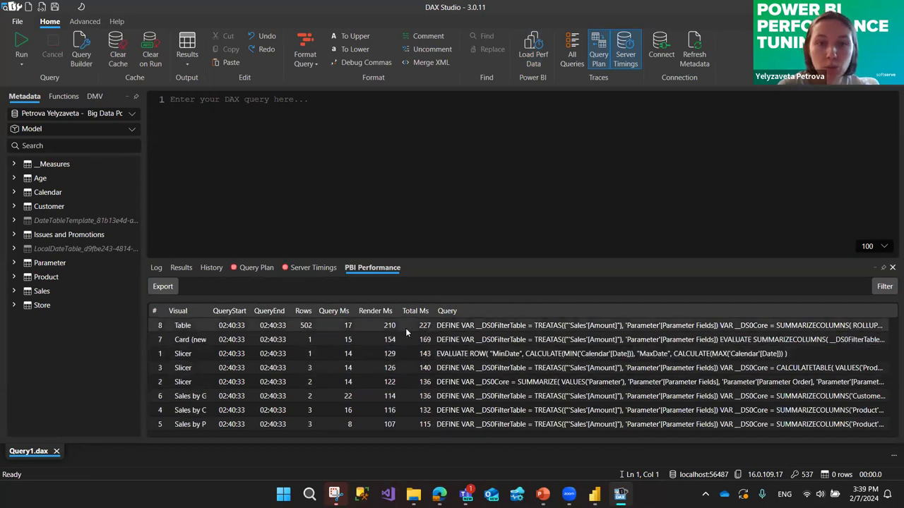
{"action": "double_click", "coordinate": [512, 327]}
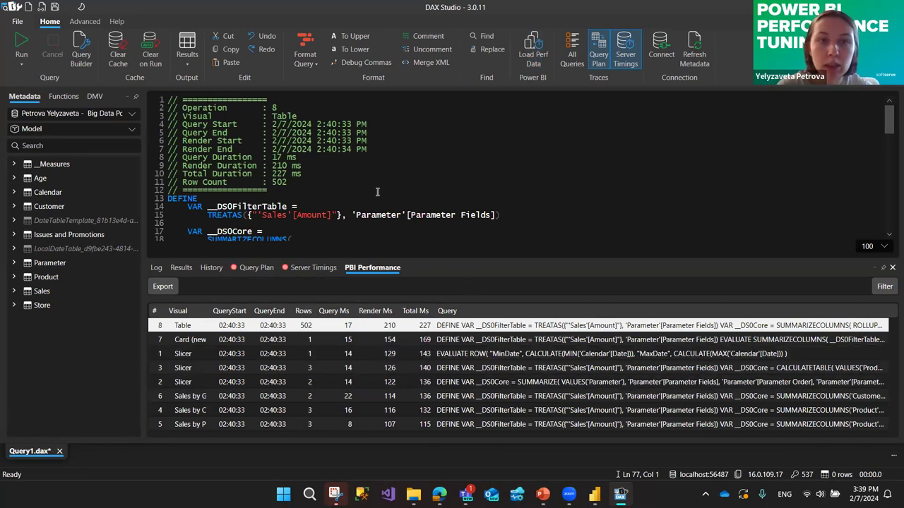
{"action": "scroll", "coordinate": [377, 191], "scroll_direction": "down", "scroll_amount": 10}
{"action": "scroll", "coordinate": [377, 191], "scroll_direction": "up", "scroll_amount": 10}
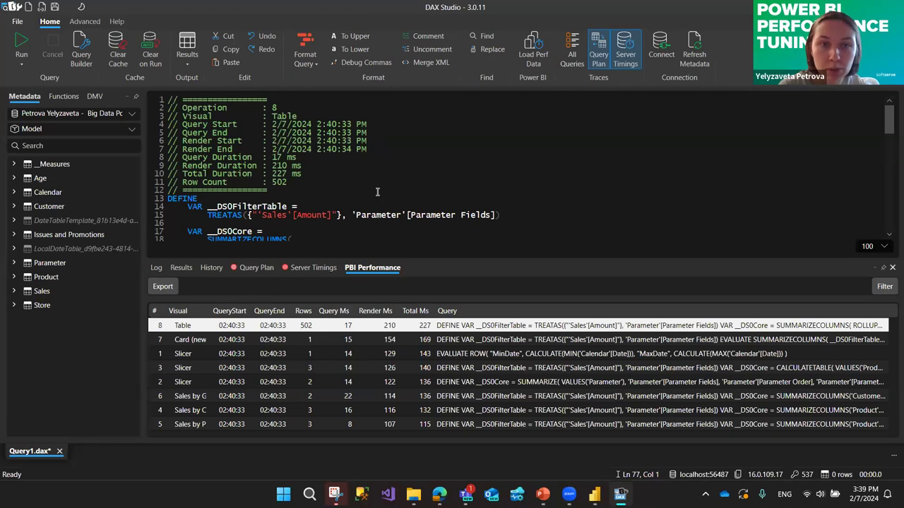
{"action": "scroll", "coordinate": [377, 191], "scroll_direction": "down", "scroll_amount": 10}
{"action": "scroll", "coordinate": [377, 192], "scroll_direction": "up", "scroll_amount": 10}
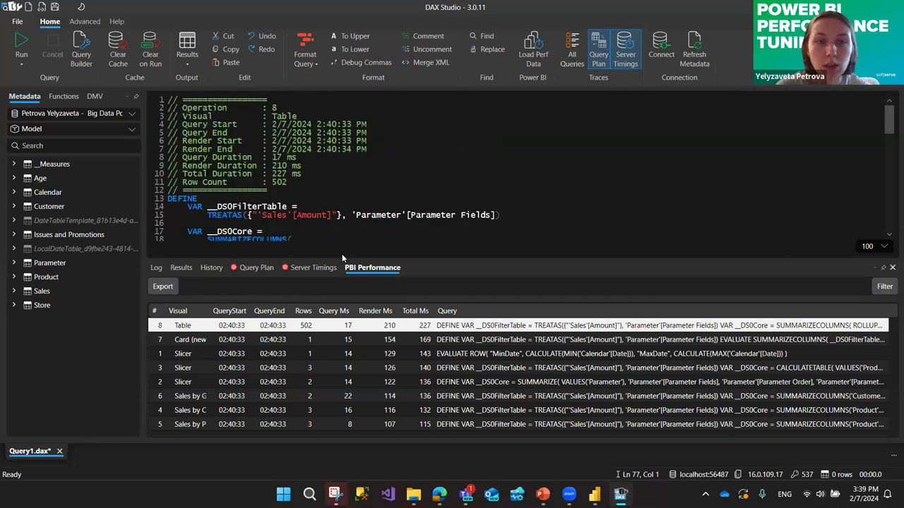
Run the Table visual's query with Server Timings shown, and examine the columns and joins in its scan query.
{"action": "left_click", "coordinate": [303, 269]}
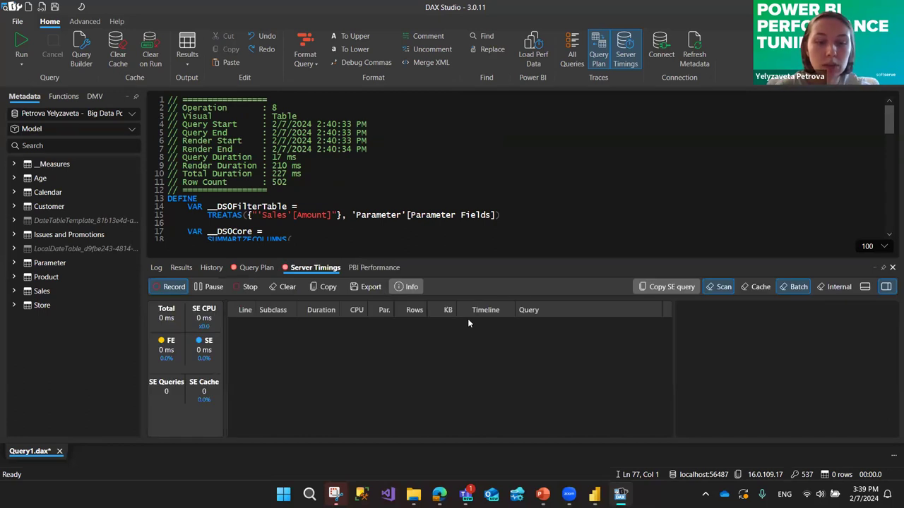
{"action": "key", "text": "F5"}
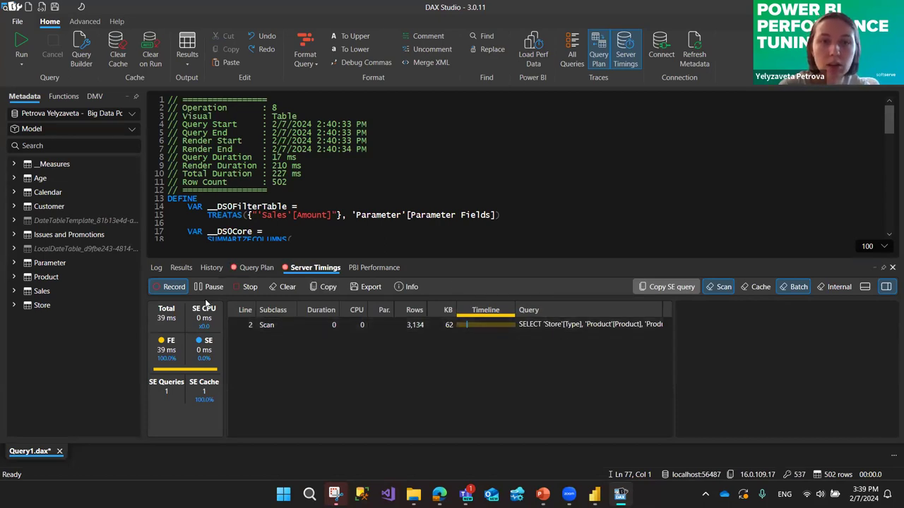
{"action": "left_click", "coordinate": [554, 326]}
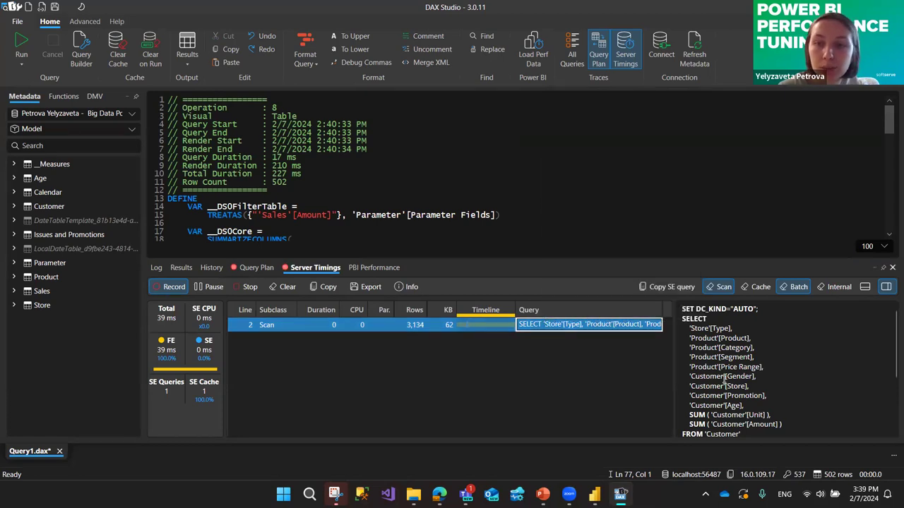
{"action": "scroll", "coordinate": [725, 379], "scroll_direction": "down", "scroll_amount": 3}
{"action": "scroll", "coordinate": [725, 380], "scroll_direction": "up", "scroll_amount": 5}
{"action": "scroll", "coordinate": [724, 380], "scroll_direction": "down", "scroll_amount": 5}
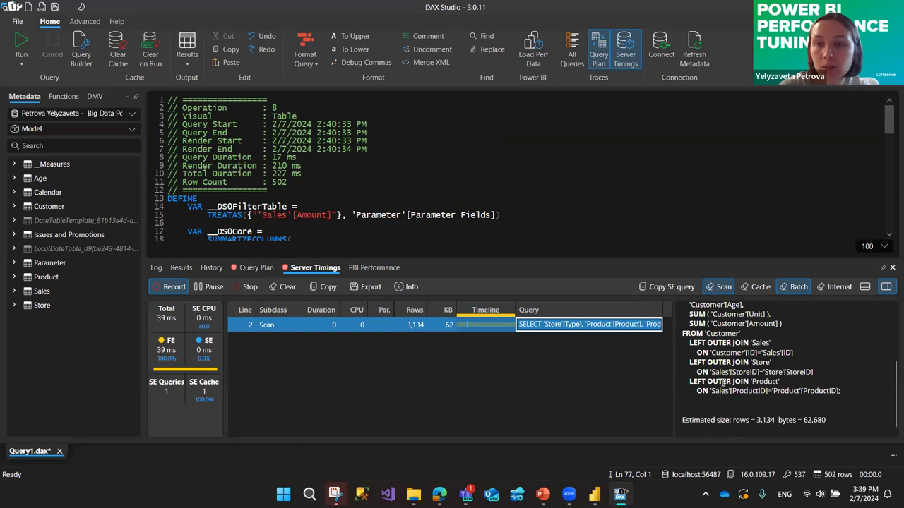
{"action": "scroll", "coordinate": [717, 342], "scroll_direction": "up", "scroll_amount": 5}
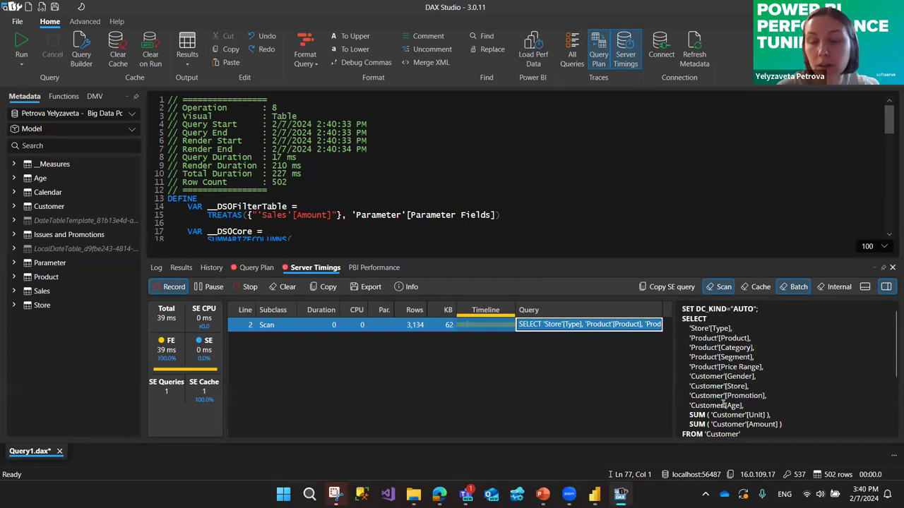
{"action": "scroll", "coordinate": [723, 404], "scroll_direction": "down", "scroll_amount": 3}
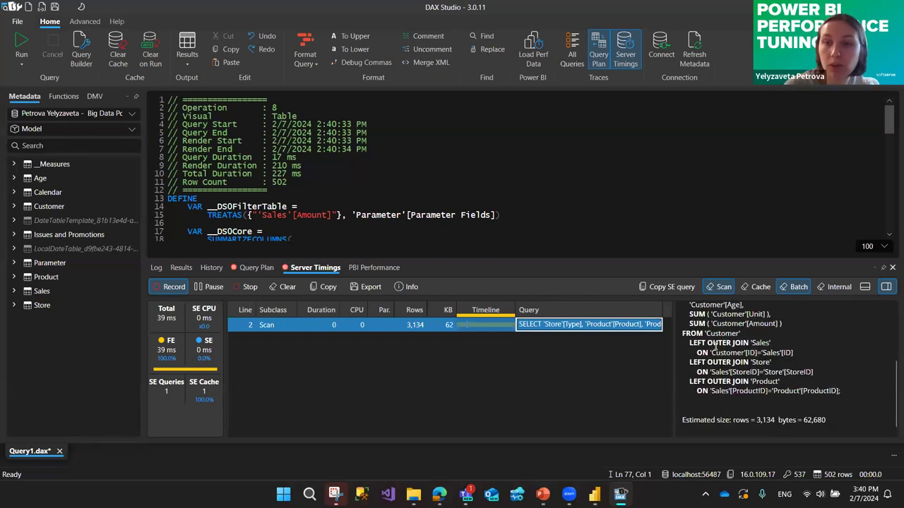
{"action": "scroll", "coordinate": [715, 345], "scroll_direction": "up", "scroll_amount": 3}
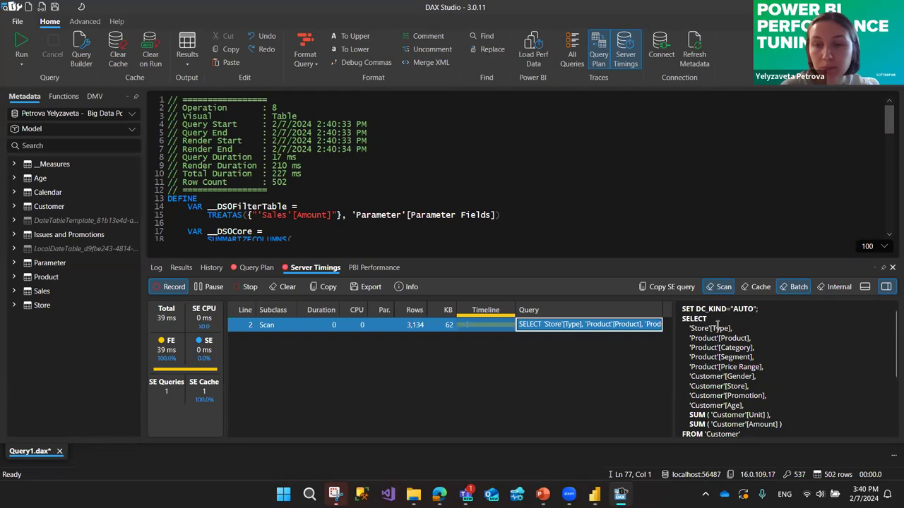
{"action": "scroll", "coordinate": [738, 344], "scroll_direction": "down", "scroll_amount": 3}
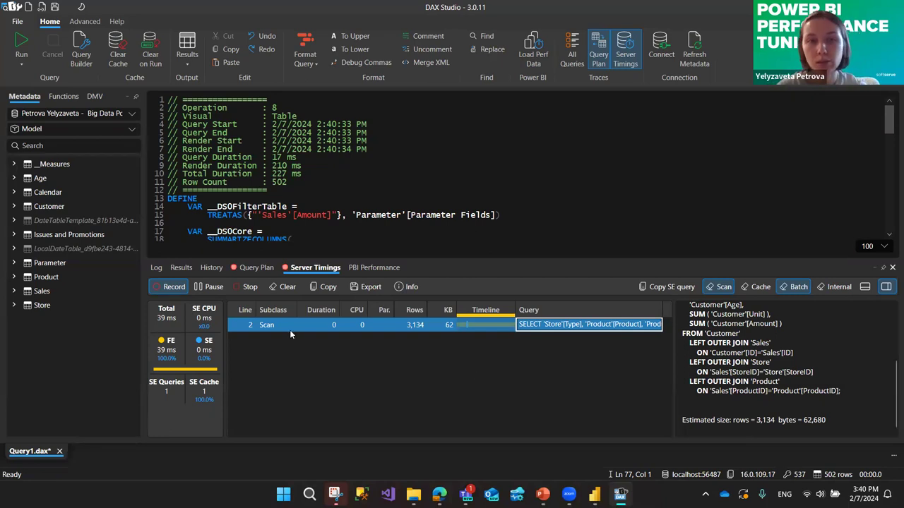
Examine the physical query plan of the Table visual's query, and return to the PBI Performance results.
{"action": "left_click", "coordinate": [249, 272]}
{"action": "scroll", "coordinate": [348, 363], "scroll_direction": "down", "scroll_amount": 10}
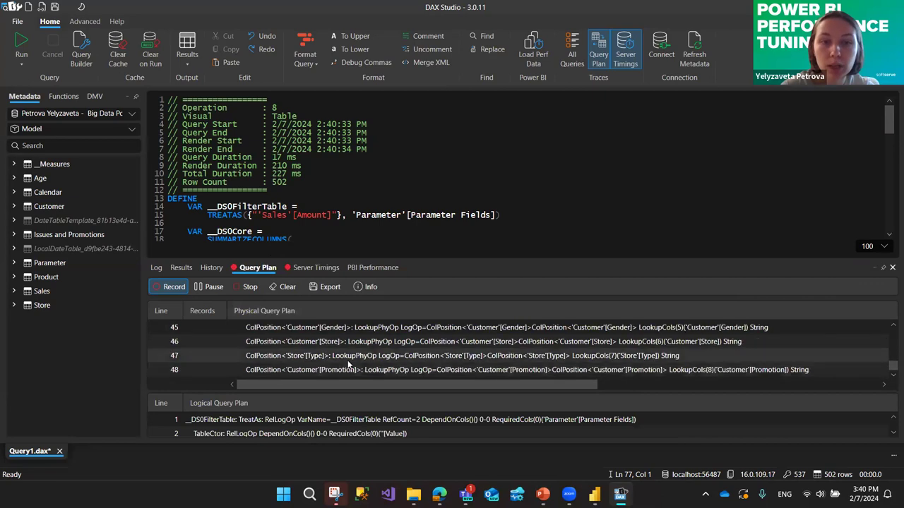
{"action": "scroll", "coordinate": [356, 363], "scroll_direction": "up", "scroll_amount": 12}
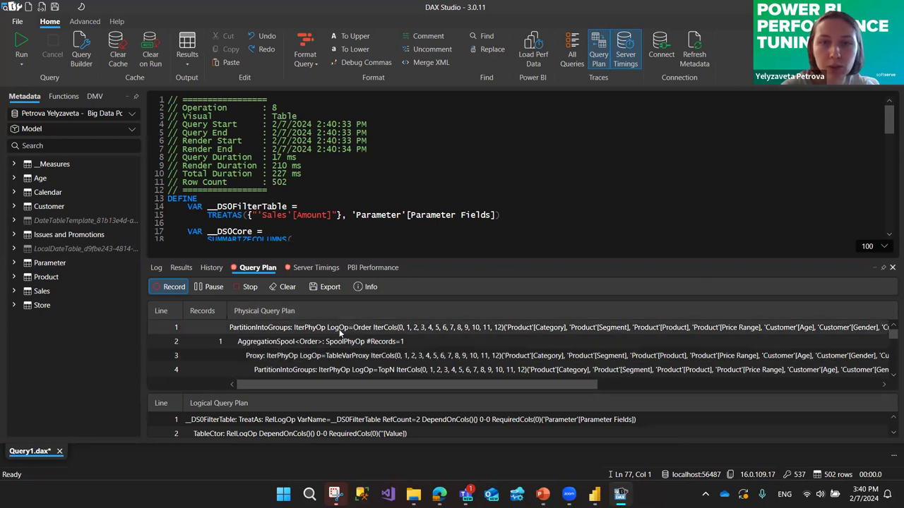
{"action": "scroll", "coordinate": [346, 344], "scroll_direction": "down", "scroll_amount": 7}
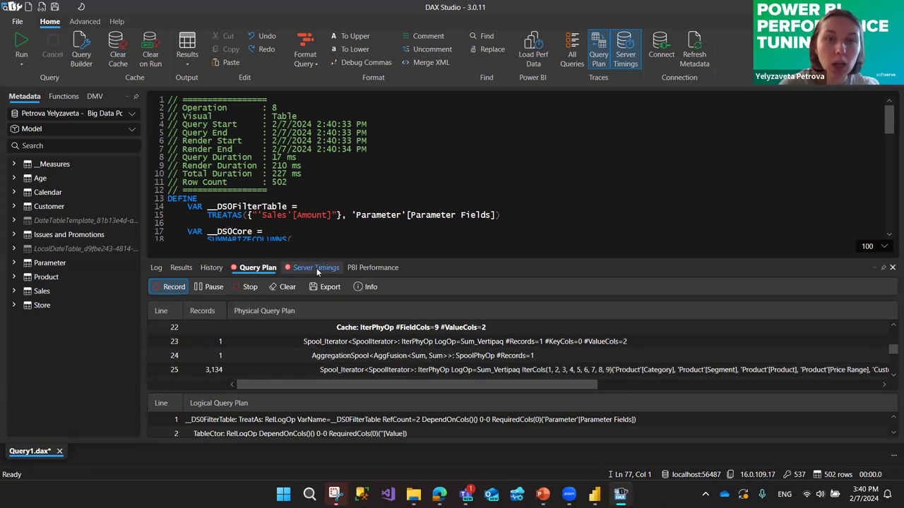
{"action": "left_click", "coordinate": [360, 268]}
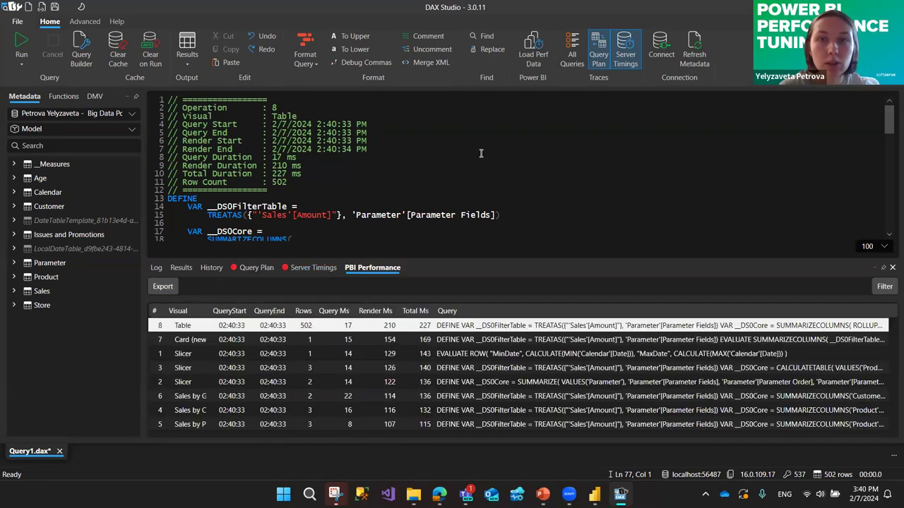
{"action": "left_click", "coordinate": [446, 153]}
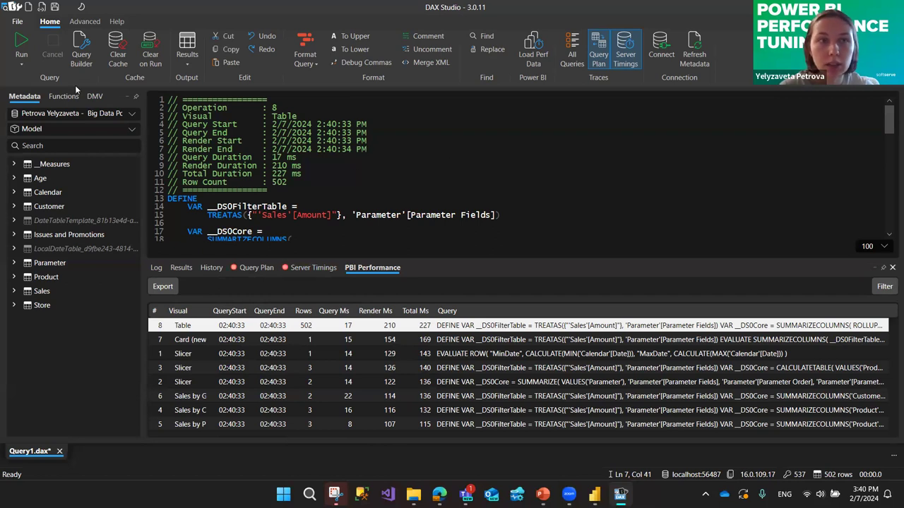
Generate the model metrics in VertiPaq Analyzer and review the tables by total size.
{"action": "left_click", "coordinate": [85, 21]}
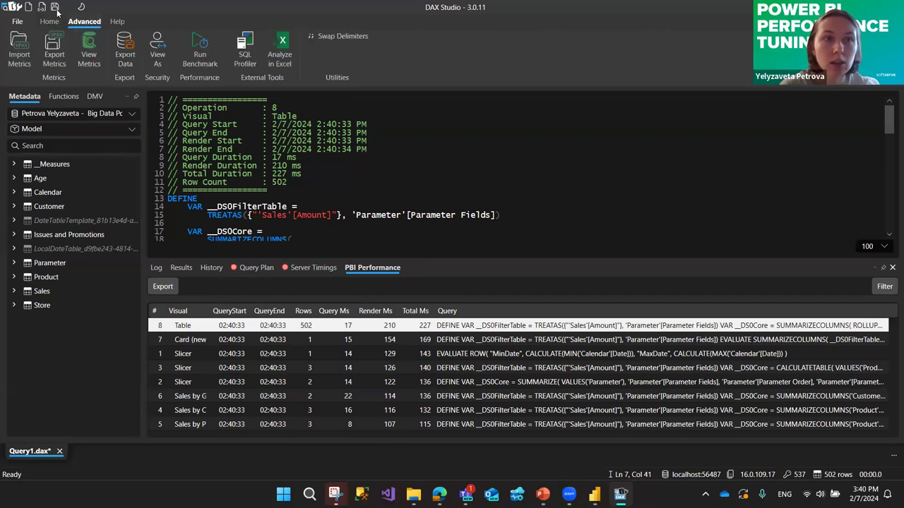
{"action": "left_click", "coordinate": [89, 57]}
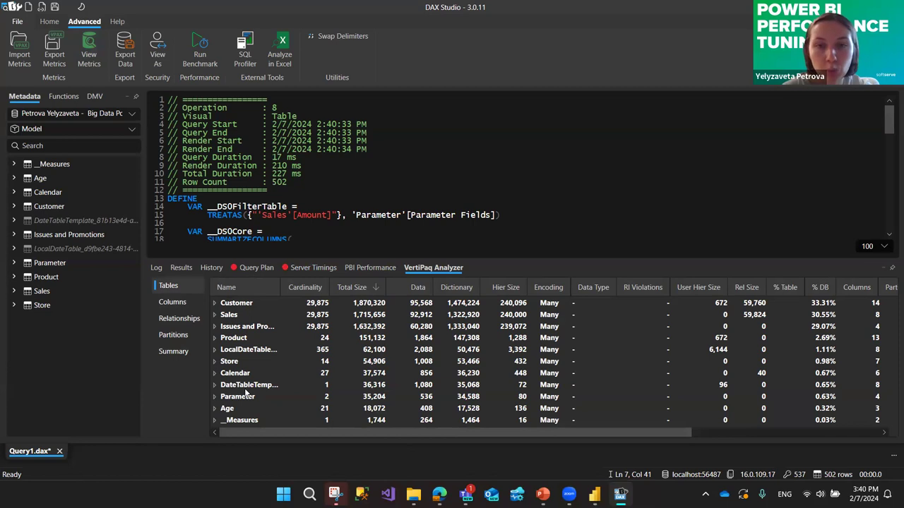
{"action": "left_click", "coordinate": [372, 281]}
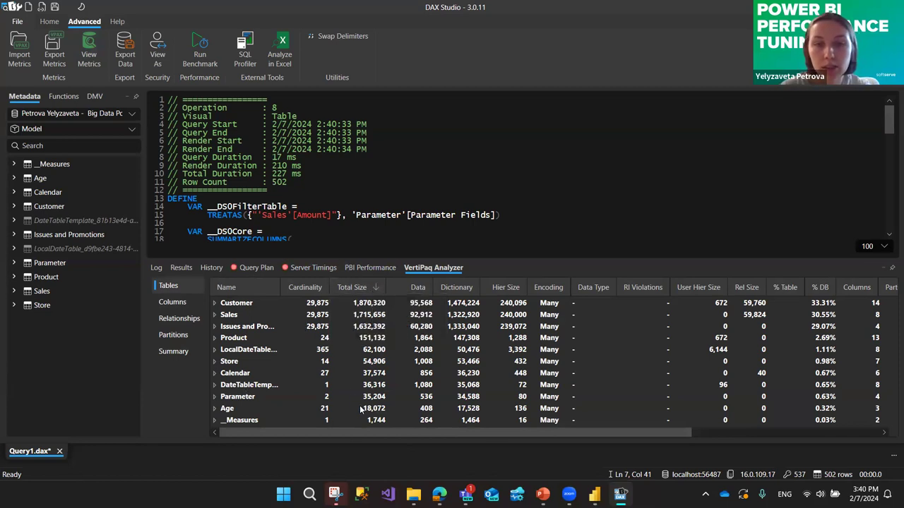
Expand the Customer and Sales tables in the model metrics and examine their columns' cardinality, total size, encoding and database share.
{"action": "left_click", "coordinate": [214, 303]}
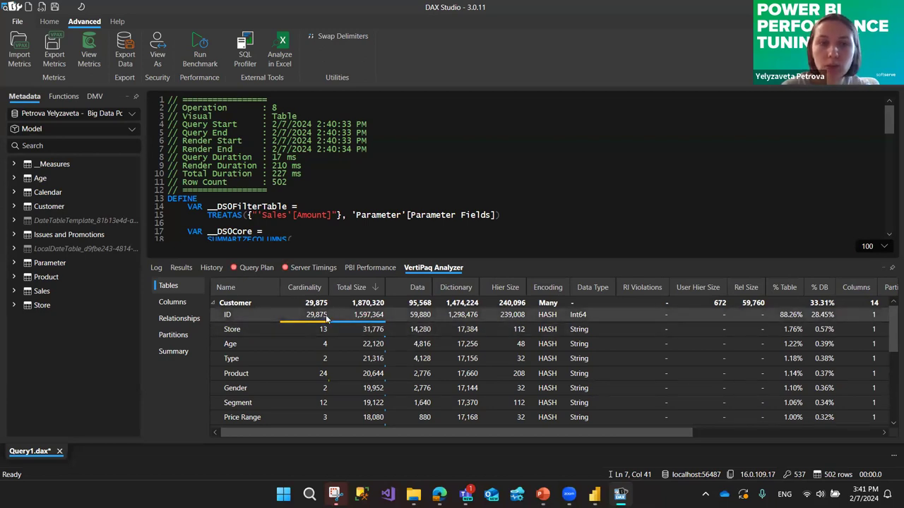
{"action": "scroll", "coordinate": [304, 380], "scroll_direction": "down", "scroll_amount": 5}
{"action": "scroll", "coordinate": [304, 377], "scroll_direction": "up", "scroll_amount": 5}
{"action": "scroll", "coordinate": [294, 378], "scroll_direction": "down", "scroll_amount": 5}
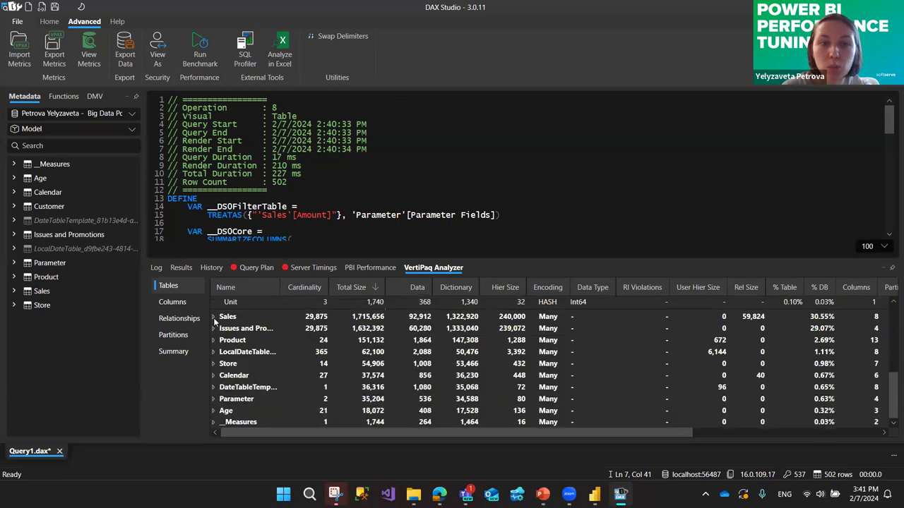
{"action": "left_click", "coordinate": [213, 317]}
{"action": "scroll", "coordinate": [340, 386], "scroll_direction": "down", "scroll_amount": 3}
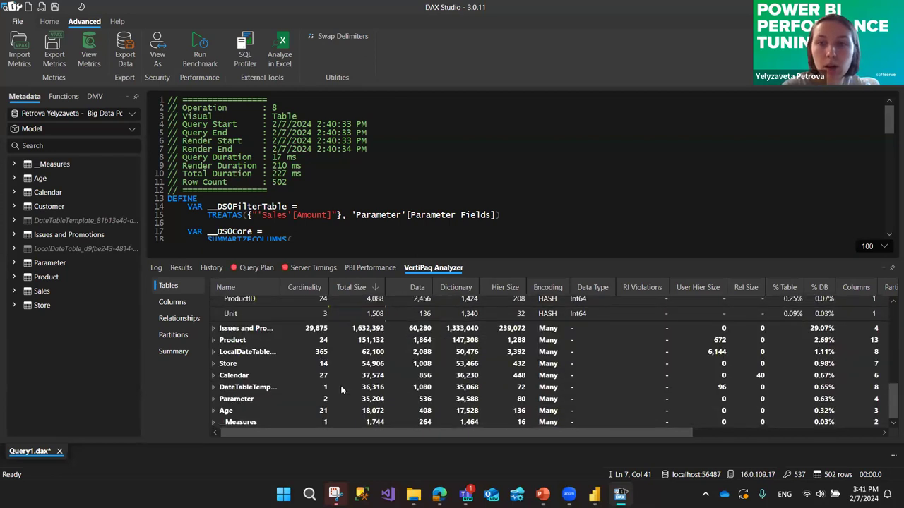
{"action": "scroll", "coordinate": [340, 385], "scroll_direction": "up", "scroll_amount": 5}
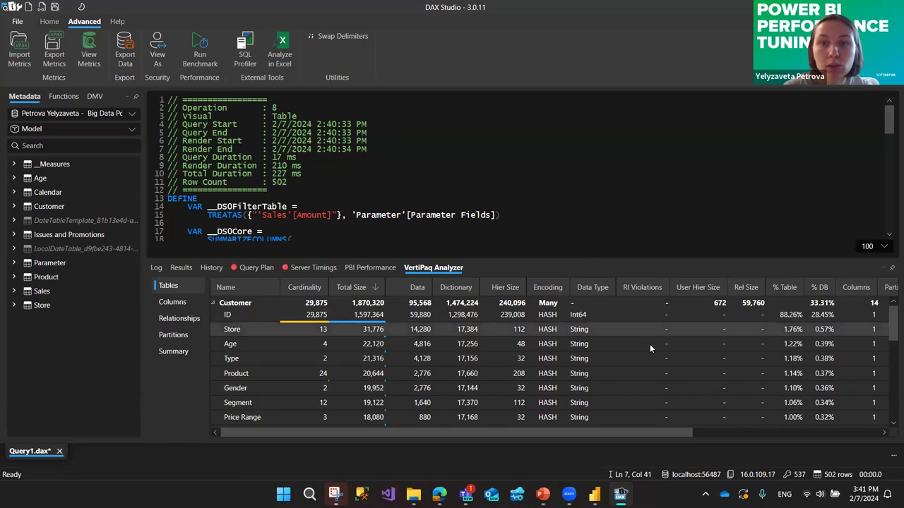
{"action": "scroll", "coordinate": [650, 380], "scroll_direction": "down", "scroll_amount": 5}
{"action": "scroll", "coordinate": [650, 383], "scroll_direction": "up", "scroll_amount": 5}
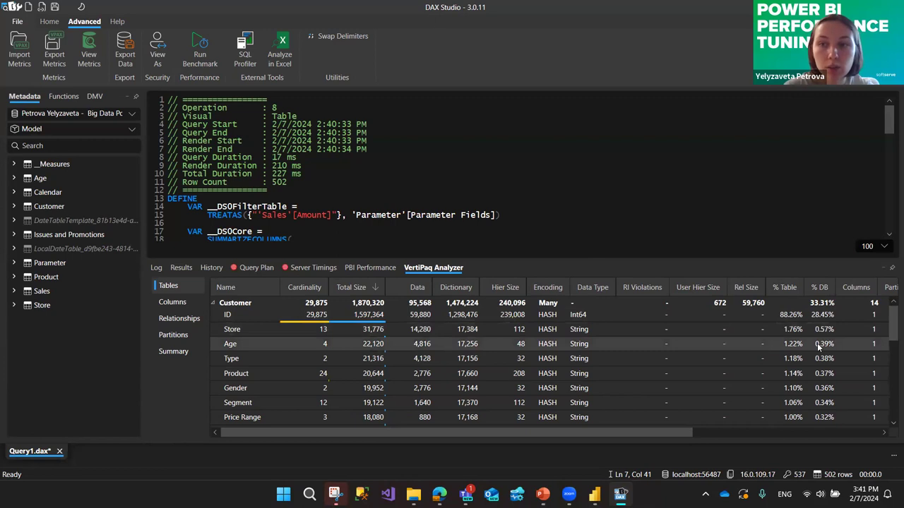
{"action": "left_click_drag", "start_coordinate": [645, 434], "coordinate": [476, 444]}
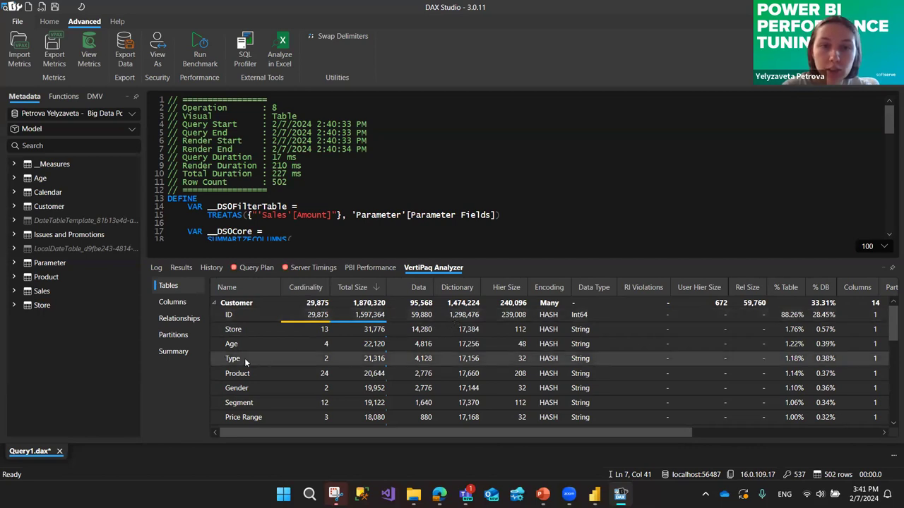
Examine the Customer table's column metrics, and compare the columns of all tables by size, cardinality and database share.
{"action": "scroll", "coordinate": [241, 385], "scroll_direction": "down", "scroll_amount": 5}
{"action": "scroll", "coordinate": [241, 384], "scroll_direction": "up", "scroll_amount": 5}
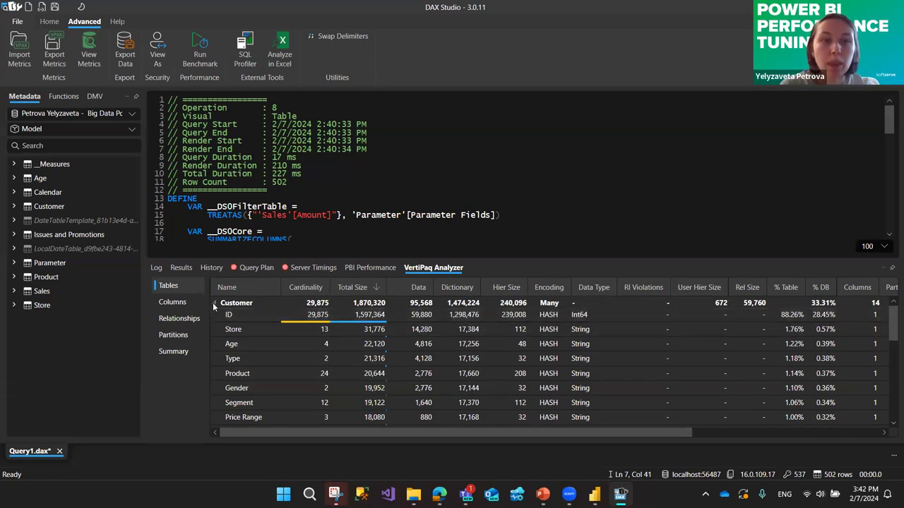
{"action": "left_click", "coordinate": [173, 302]}
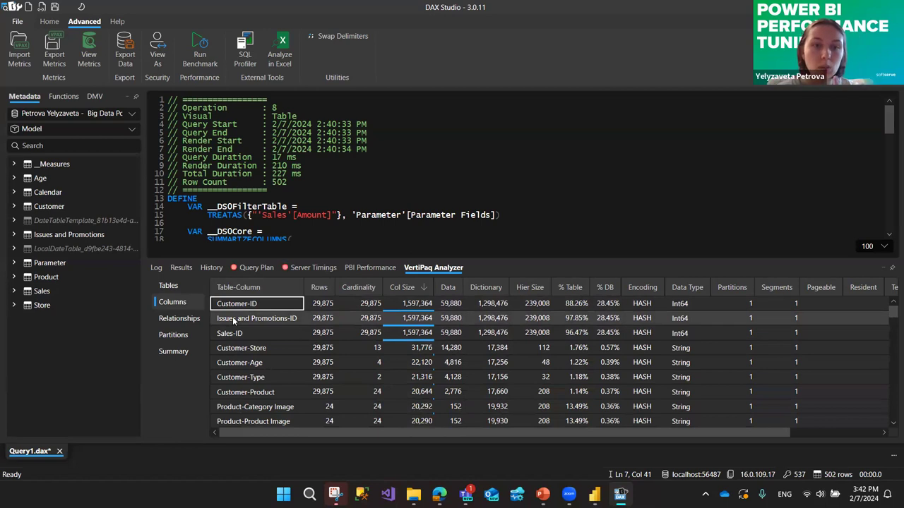
{"action": "left_click", "coordinate": [176, 289]}
{"action": "left_click", "coordinate": [173, 302]}
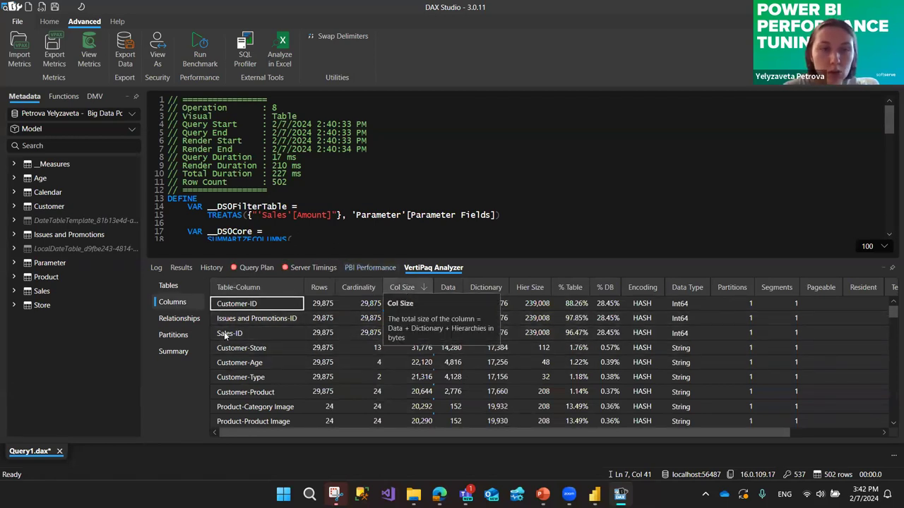
Expand the Customer, Calendar and Sales relationships in the model metrics and examine their sizes, cardinalities and 1:M ratios.
{"action": "left_click", "coordinate": [174, 320]}
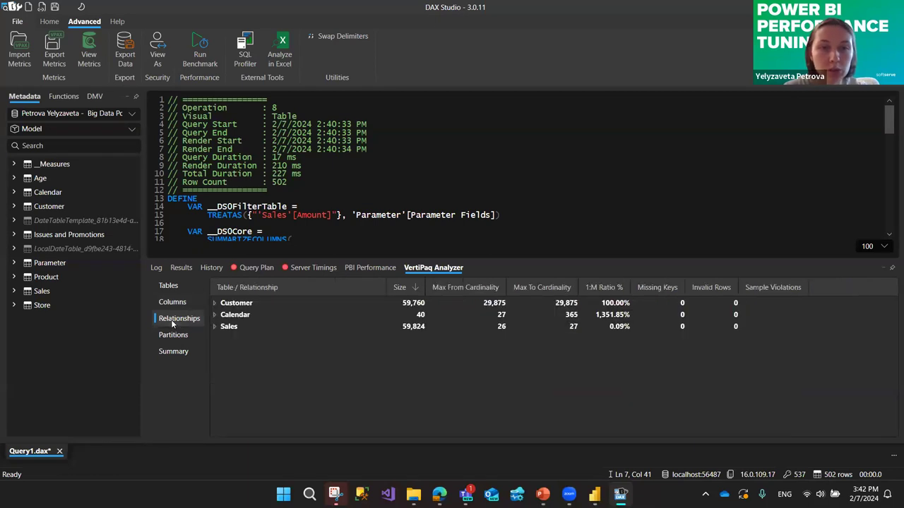
{"action": "left_click", "coordinate": [215, 303]}
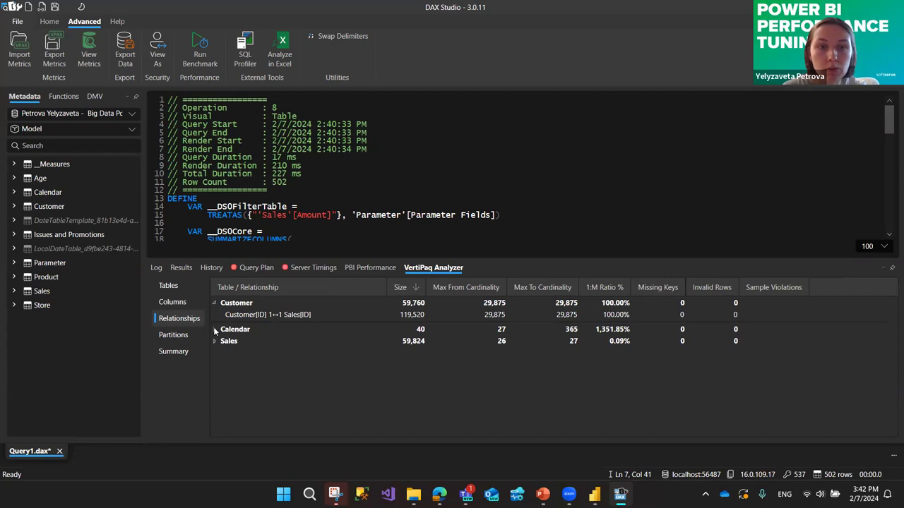
{"action": "left_click", "coordinate": [214, 330]}
{"action": "left_click", "coordinate": [214, 355]}
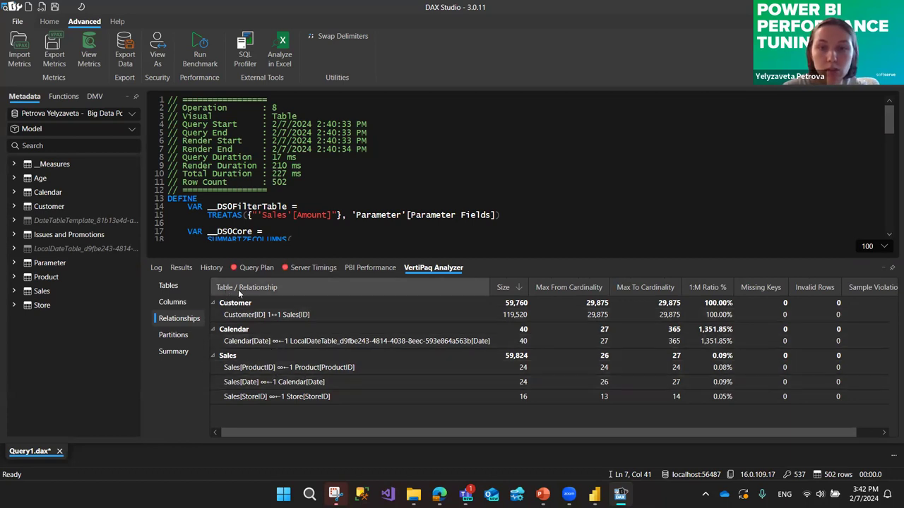
Review the model's partition metrics and overall summary, and return to the table metrics.
{"action": "left_click", "coordinate": [173, 335]}
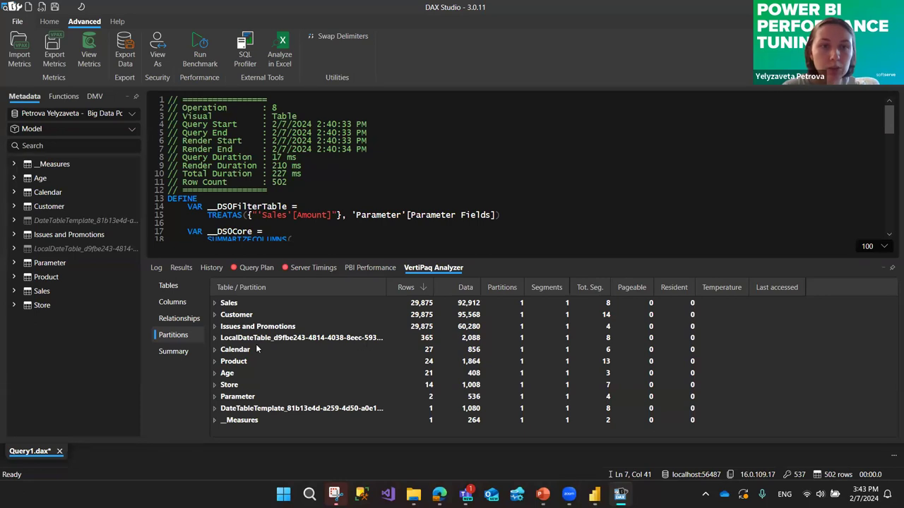
{"action": "left_click", "coordinate": [184, 354]}
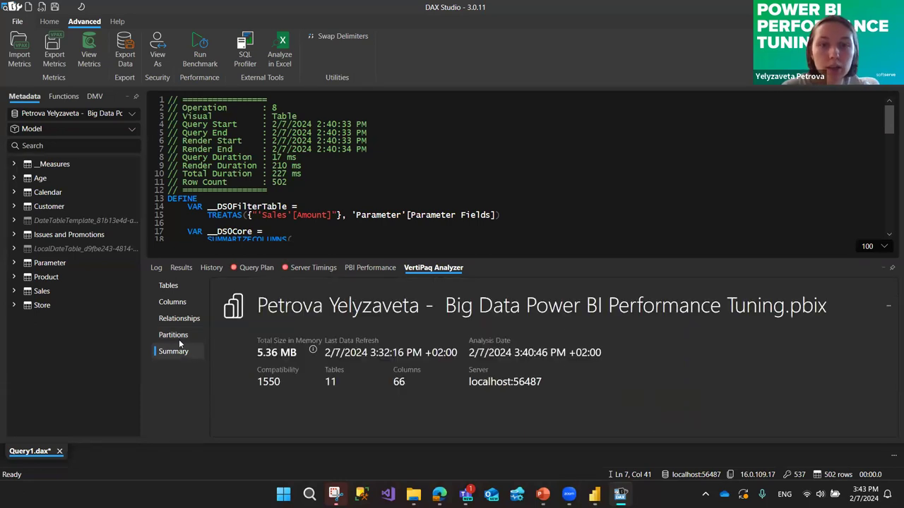
{"action": "left_click", "coordinate": [173, 285]}
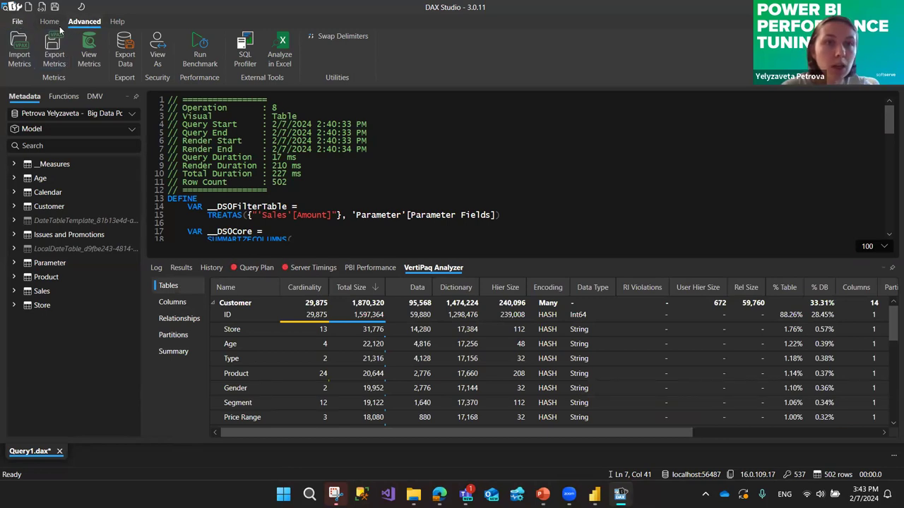
Examine the Benchmark options for cold and warm cache executions of the query, and close them without running it.
{"action": "left_click", "coordinate": [202, 63]}
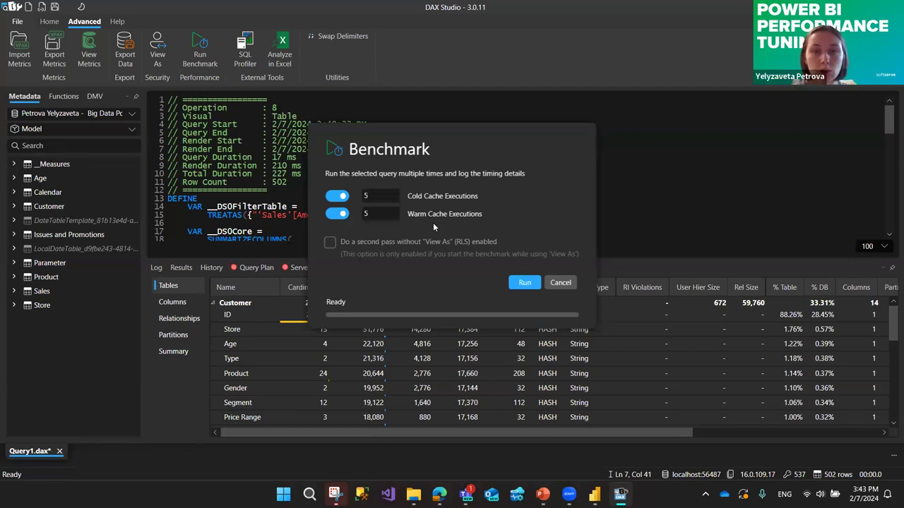
{"action": "left_click", "coordinate": [371, 196]}
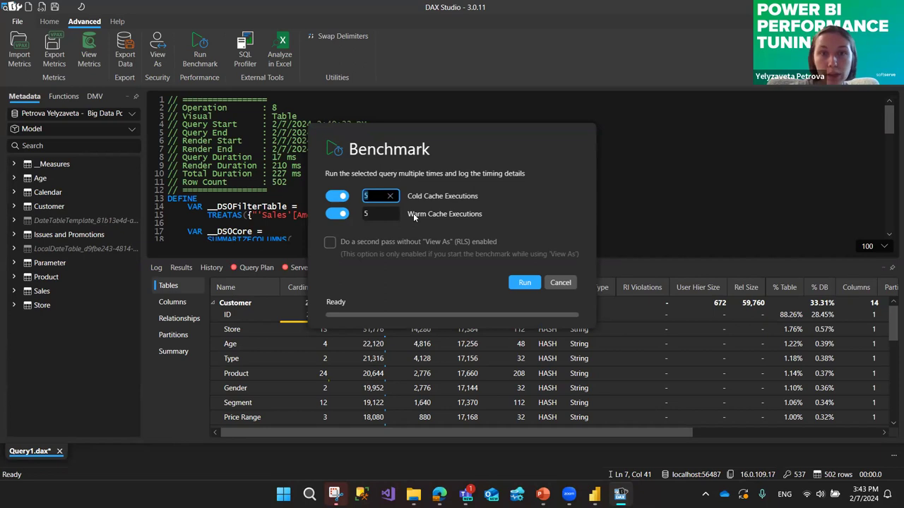
{"action": "left_click", "coordinate": [562, 283]}
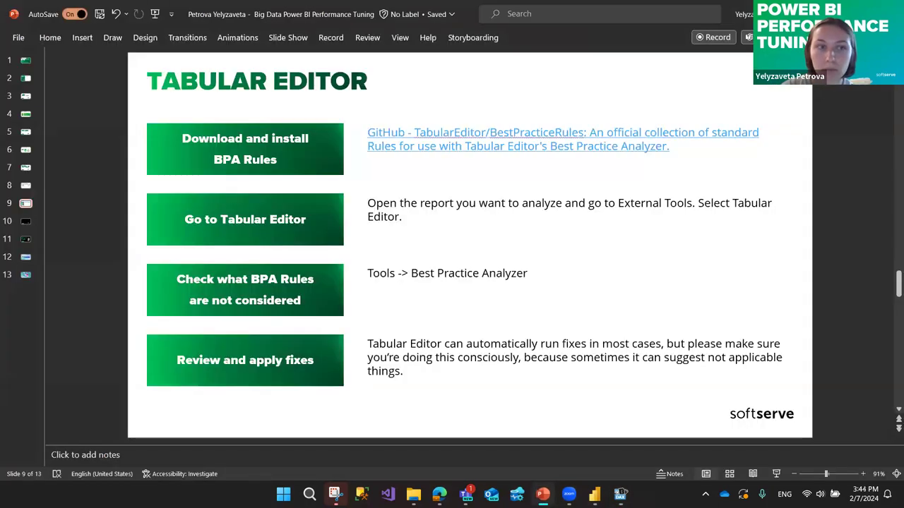
In the PowerPoint presentation, go to the Q&A slide and start the slide show from it.
{"action": "key", "text": "Page_Down"}
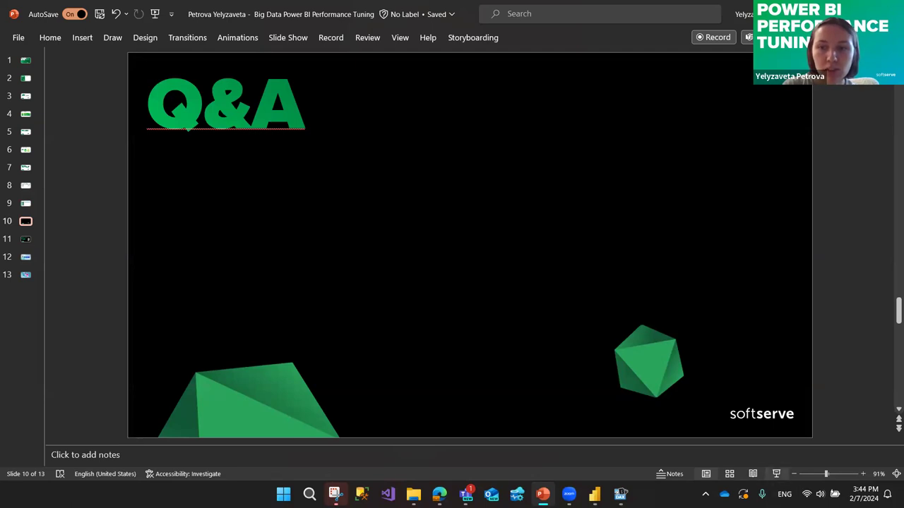
{"action": "left_click", "coordinate": [776, 474]}
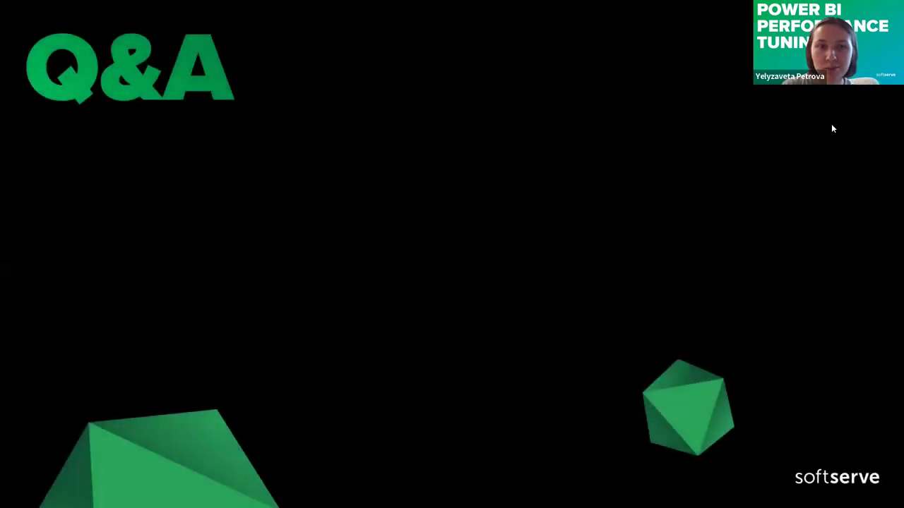